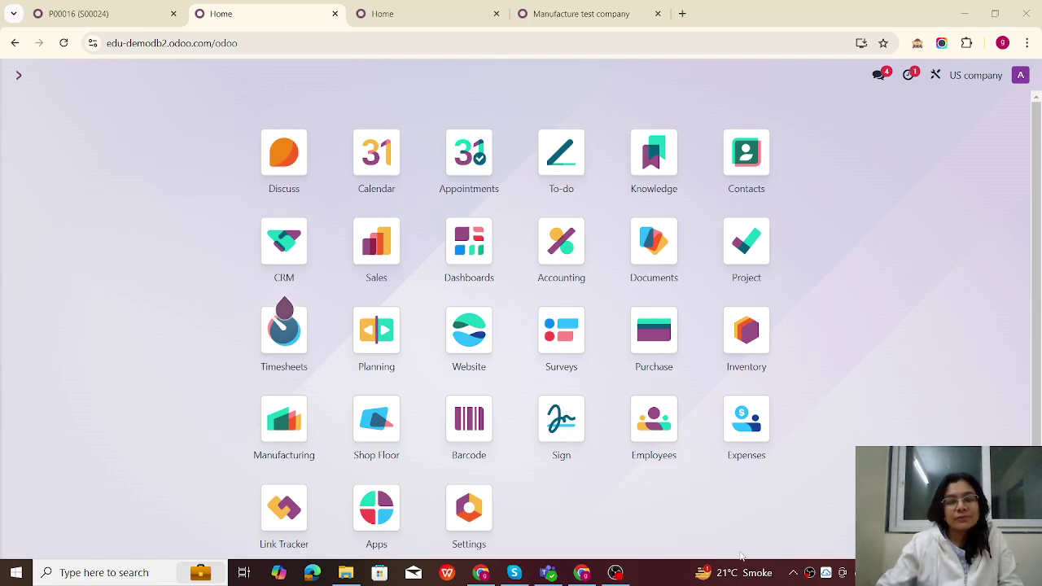
# Step: Switch to the diagrams.net window showing the inter-company flow diagram
pyautogui.click(480, 575)
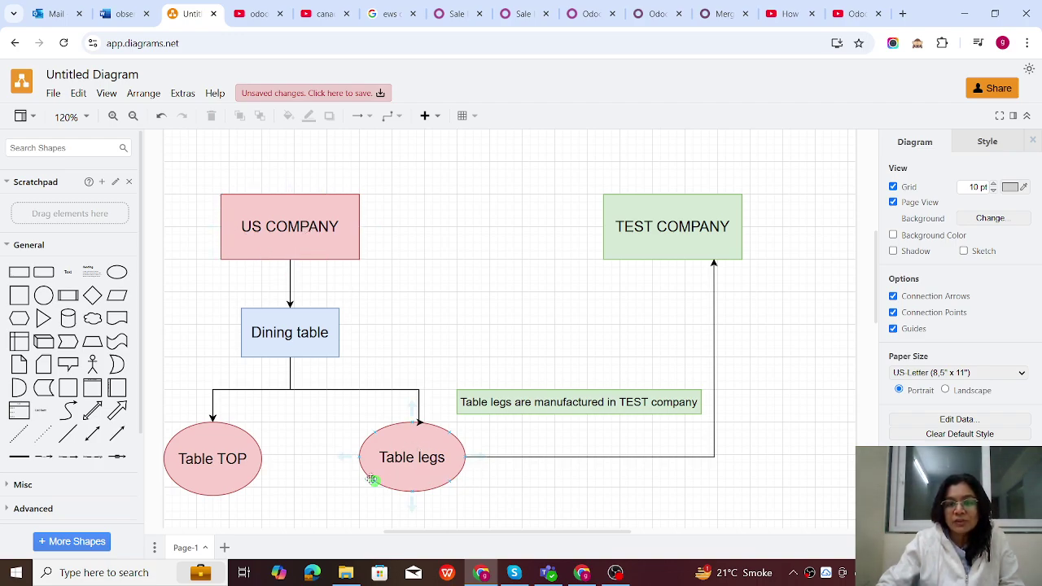
# Step: Point out the TEST COMPANY box in the diagram, then return to the Odoo home window
pyautogui.click(670, 252)
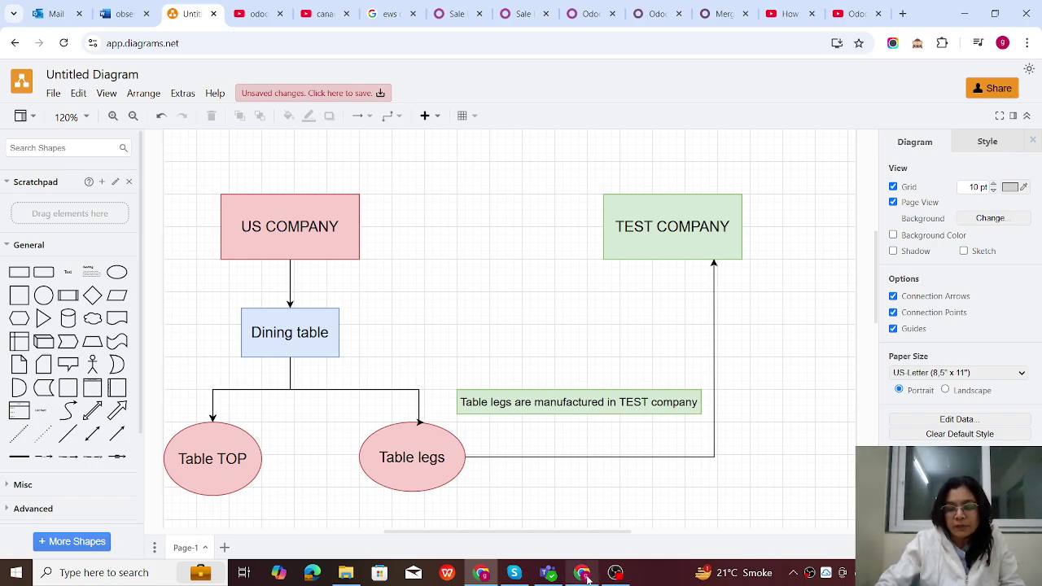
pyautogui.moveTo(585, 573)
pyautogui.click(574, 546)
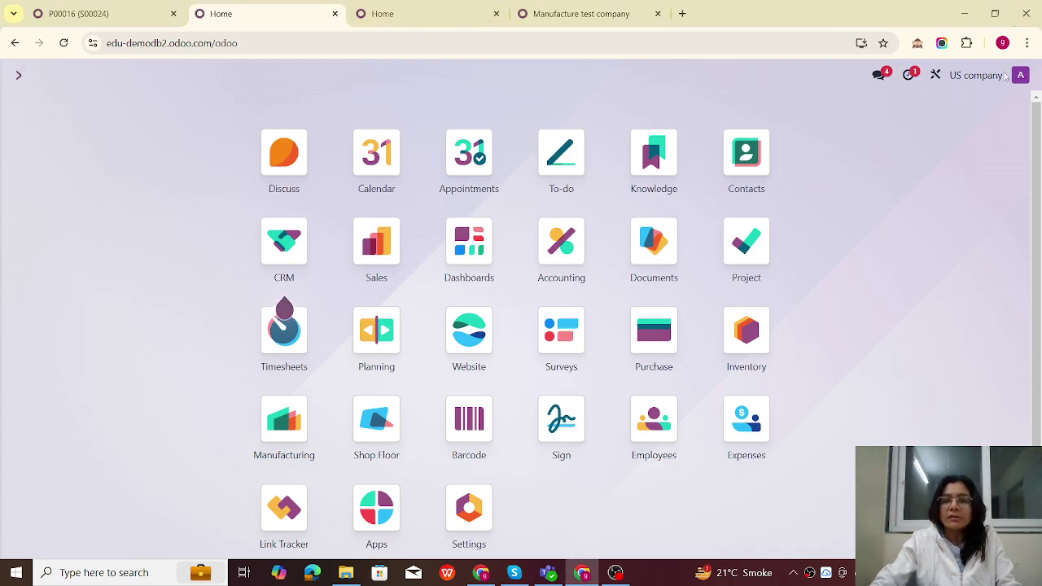
# Step: Check the company list and the test company and US company tabs, then search menus for '/rou'
pyautogui.click(970, 81)
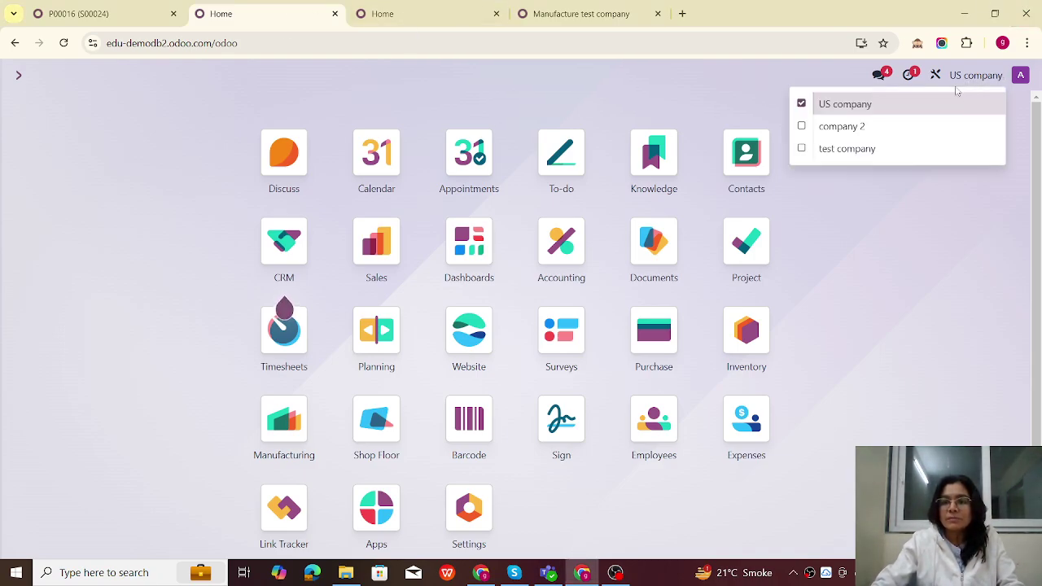
pyautogui.click(447, 15)
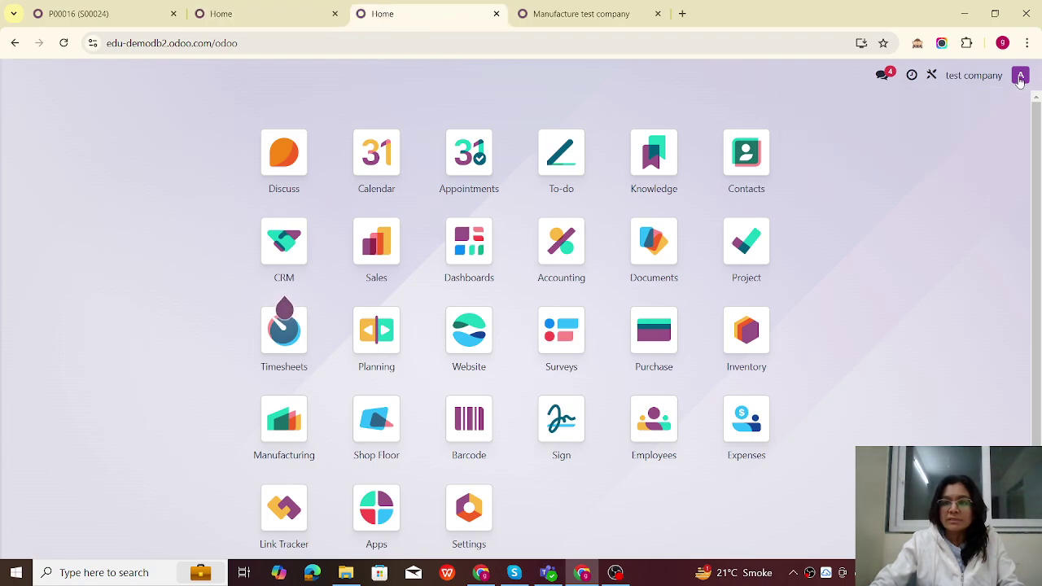
pyautogui.click(271, 15)
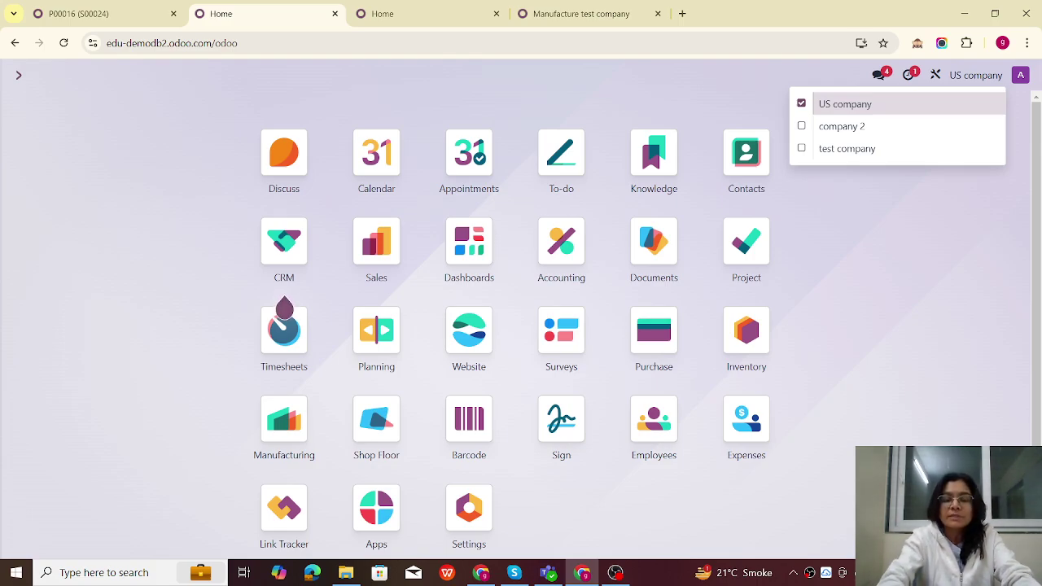
pyautogui.press('Escape')
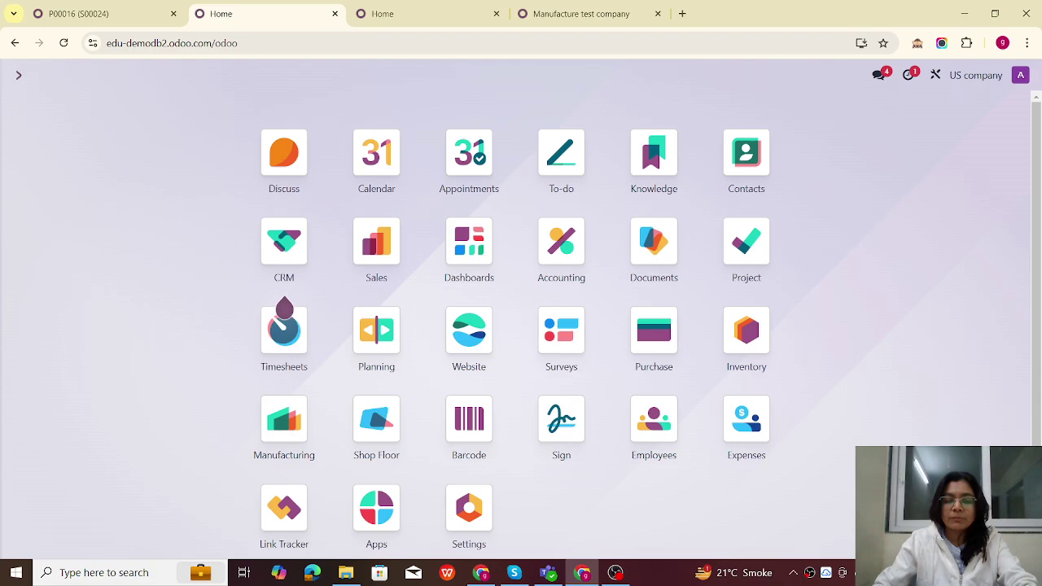
pyautogui.hotkey('ctrl', 'k')
pyautogui.write('/rou')
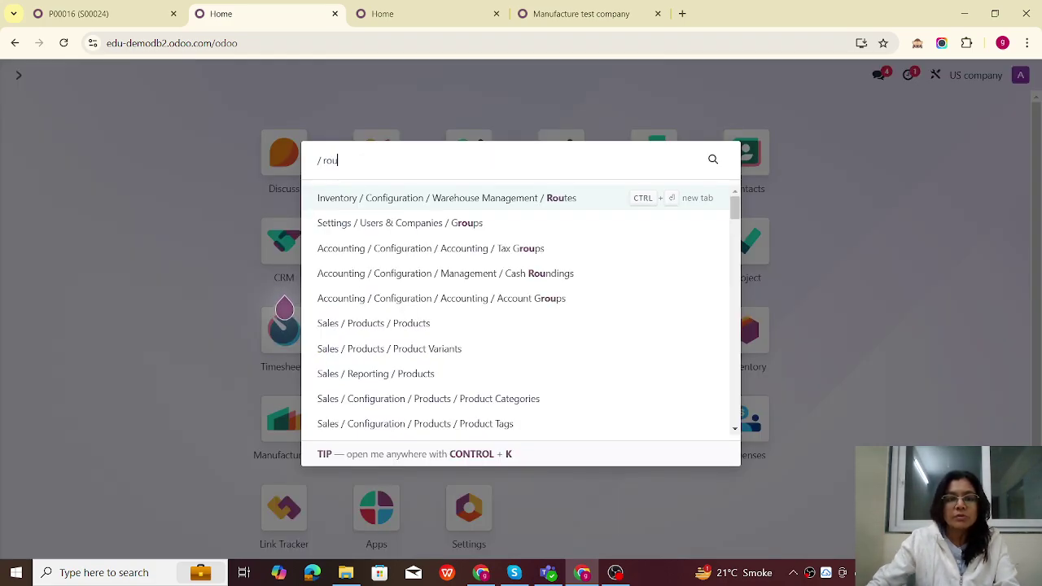
# Step: Review 'Buy Route for US' in the US tab and 'Manufacture test company' in the test company tab
pyautogui.click(564, 203)
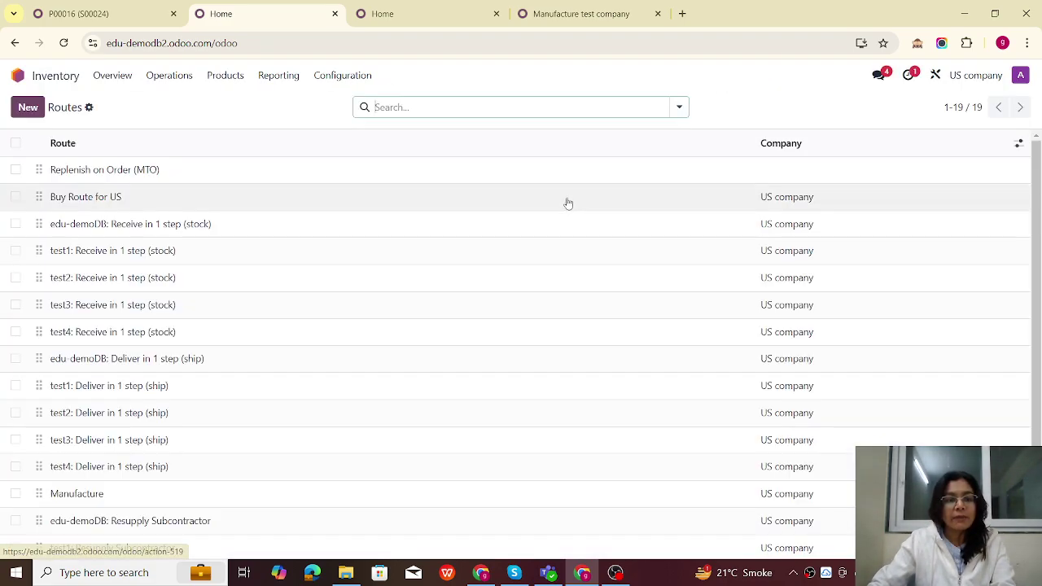
pyautogui.click(139, 197)
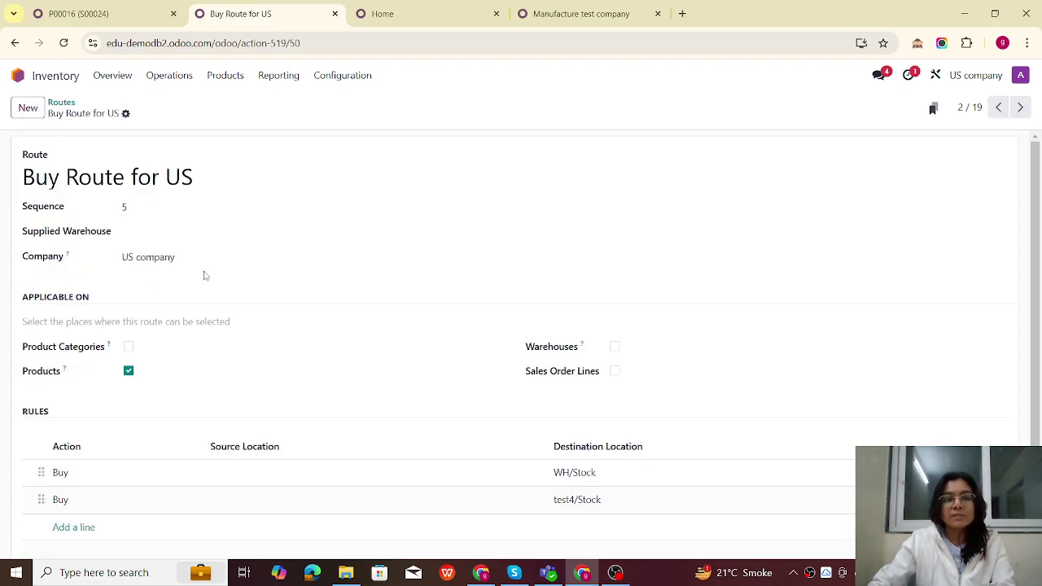
pyautogui.click(441, 21)
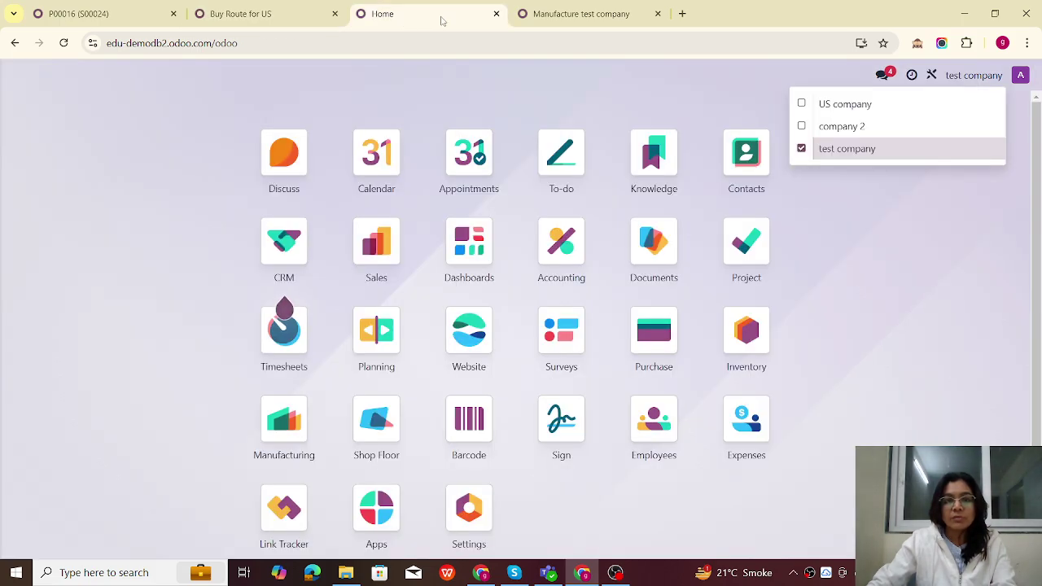
pyautogui.write('rou')
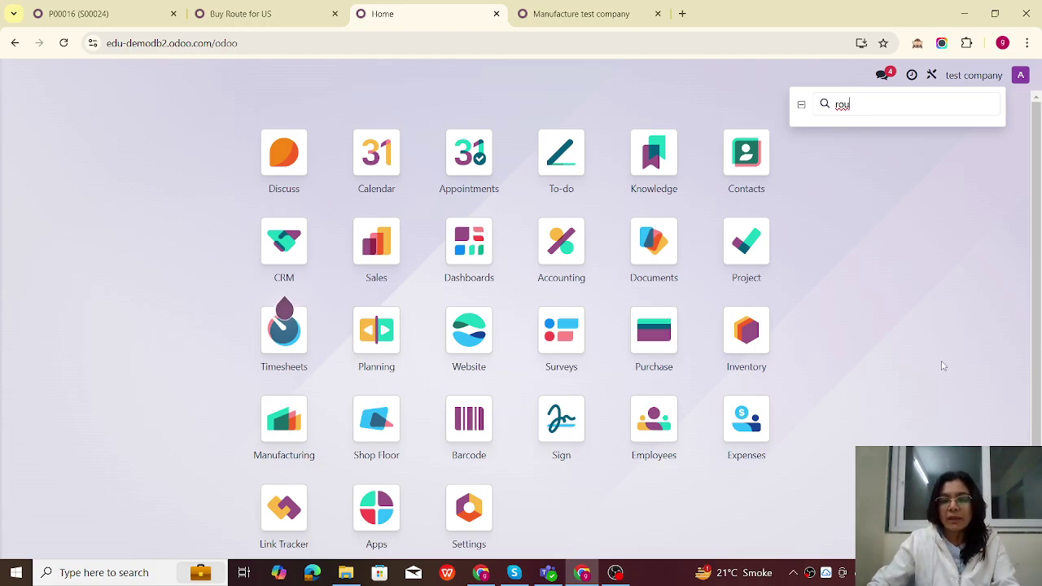
pyautogui.click(936, 366)
pyautogui.write('rout')
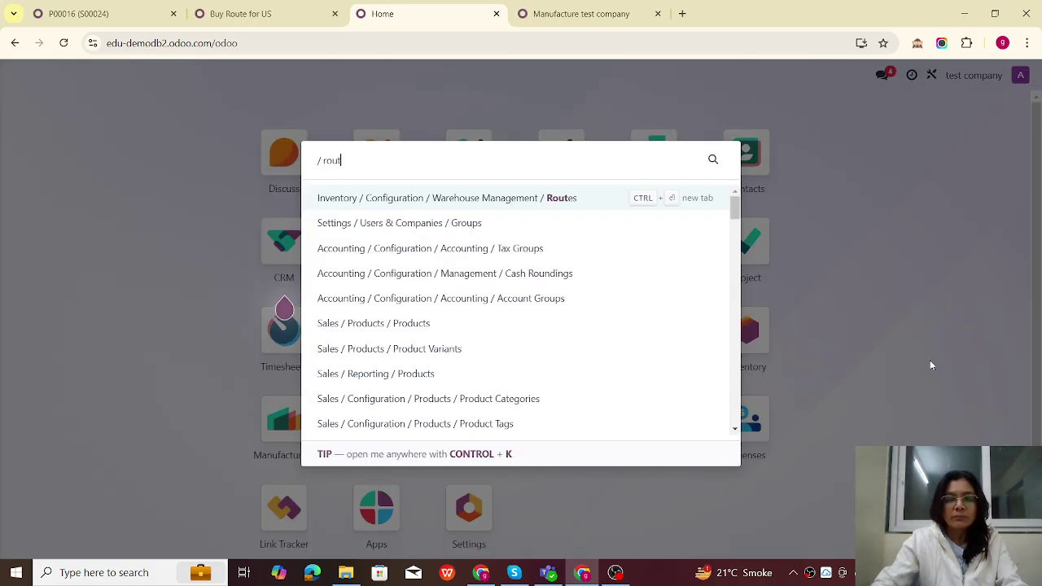
pyautogui.click(583, 201)
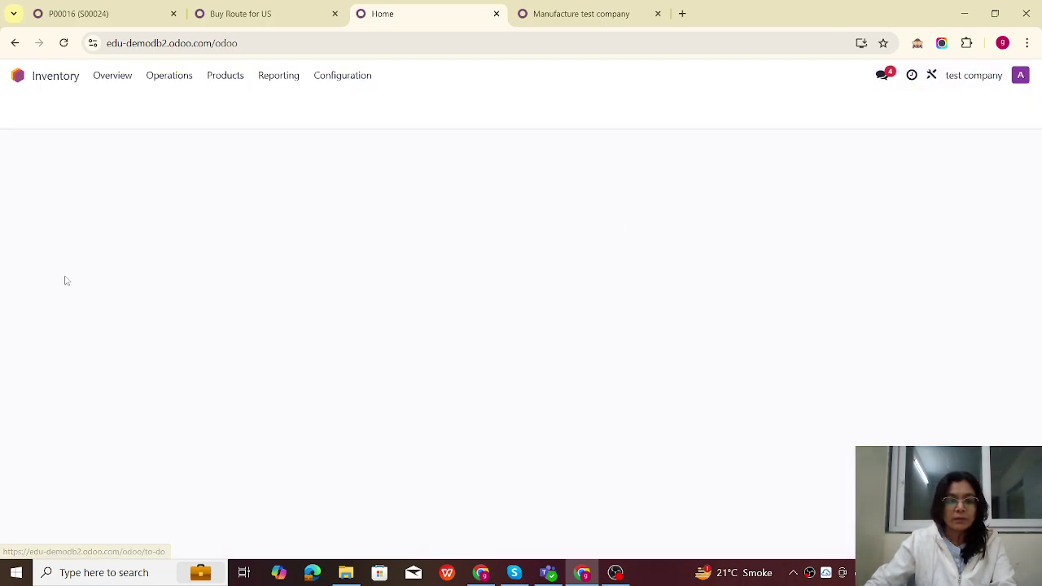
pyautogui.click(158, 309)
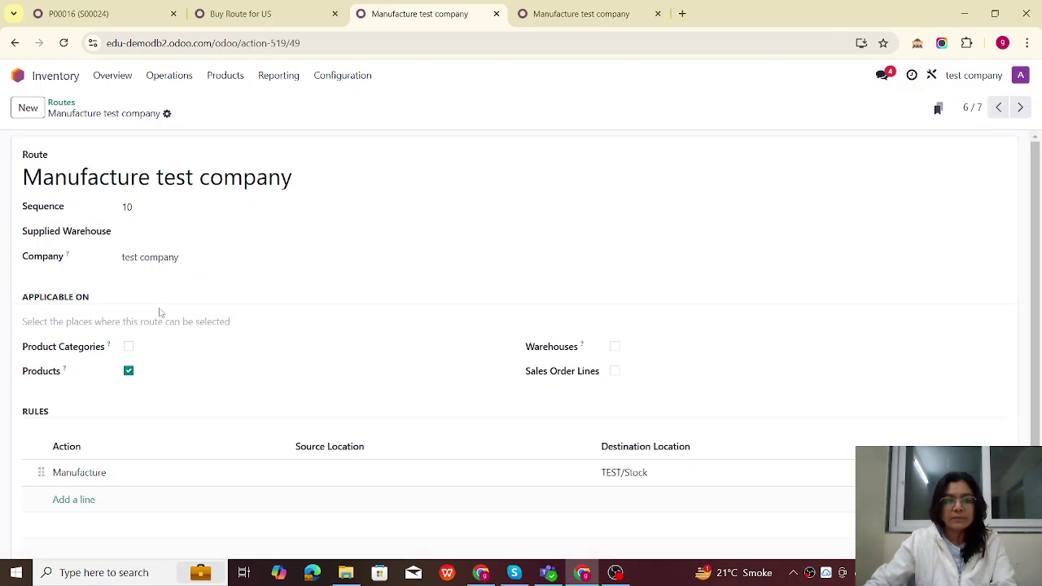
pyautogui.click(267, 18)
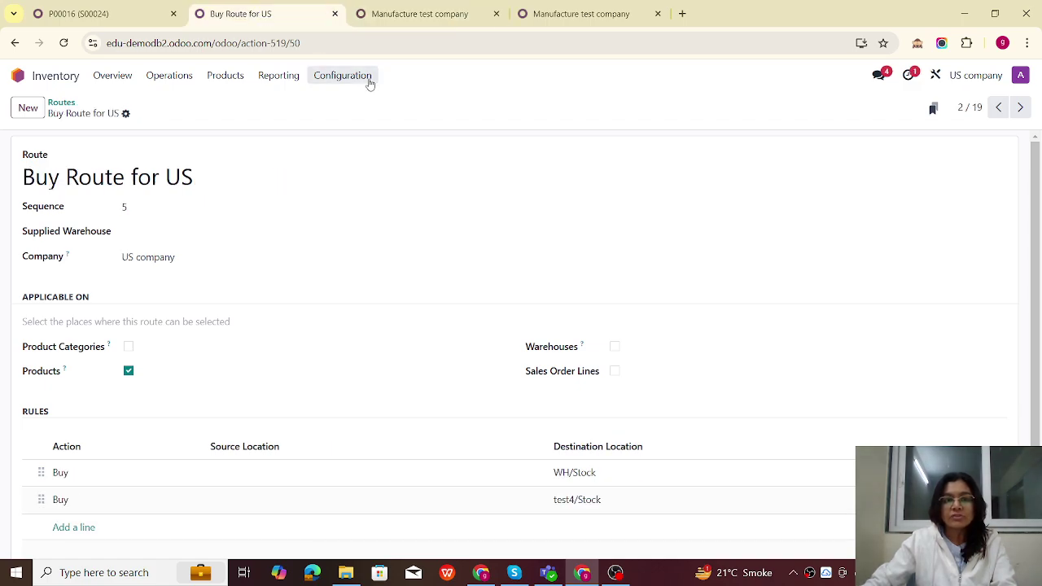
pyautogui.click(19, 85)
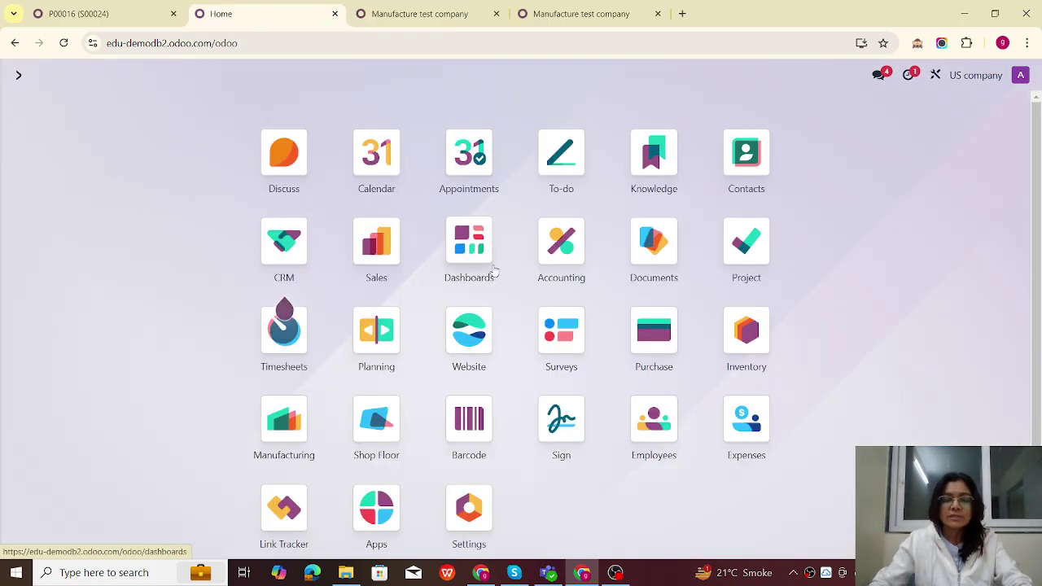
# Step: Find the Dining table product in Sales products and review its inventory routes
pyautogui.write('pro')
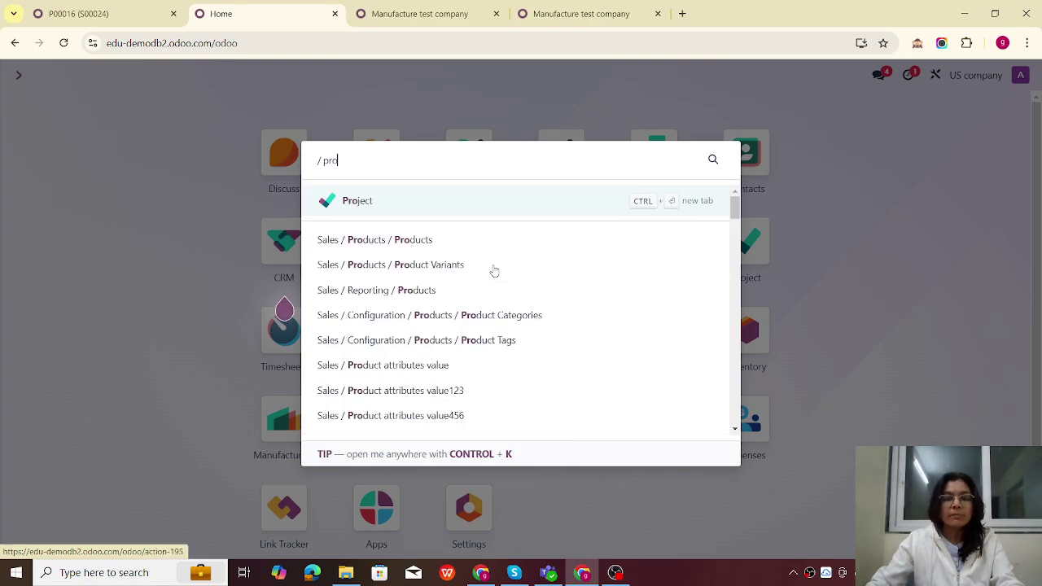
pyautogui.click(423, 239)
pyautogui.write('dini')
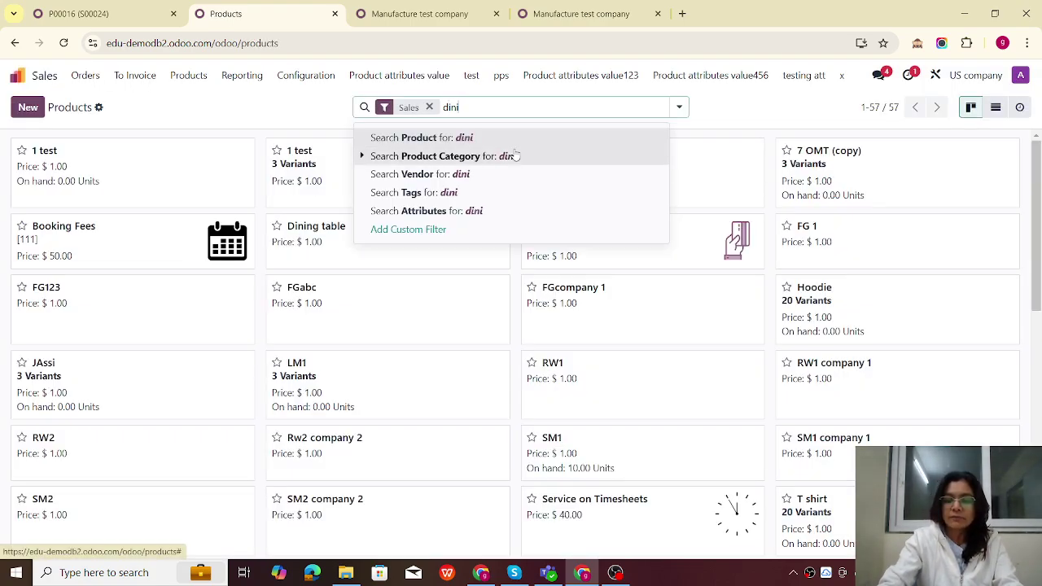
pyautogui.press('Return')
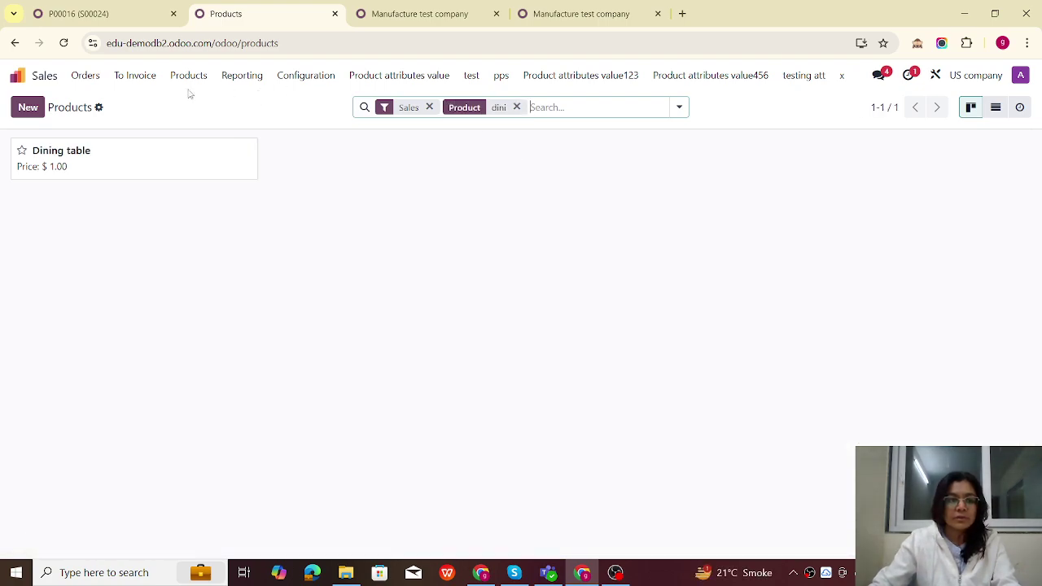
pyautogui.click(146, 166)
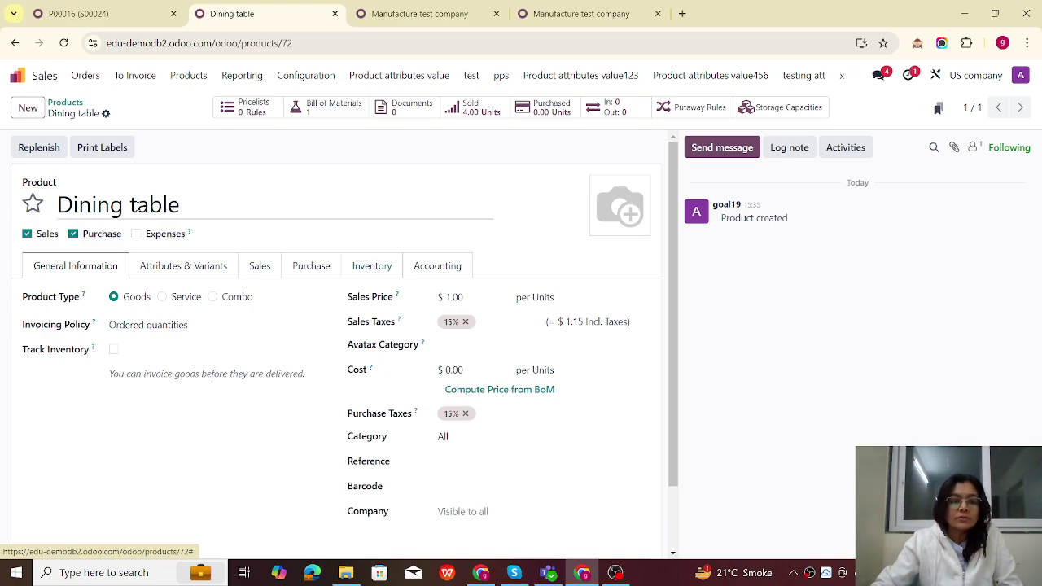
pyautogui.click(377, 275)
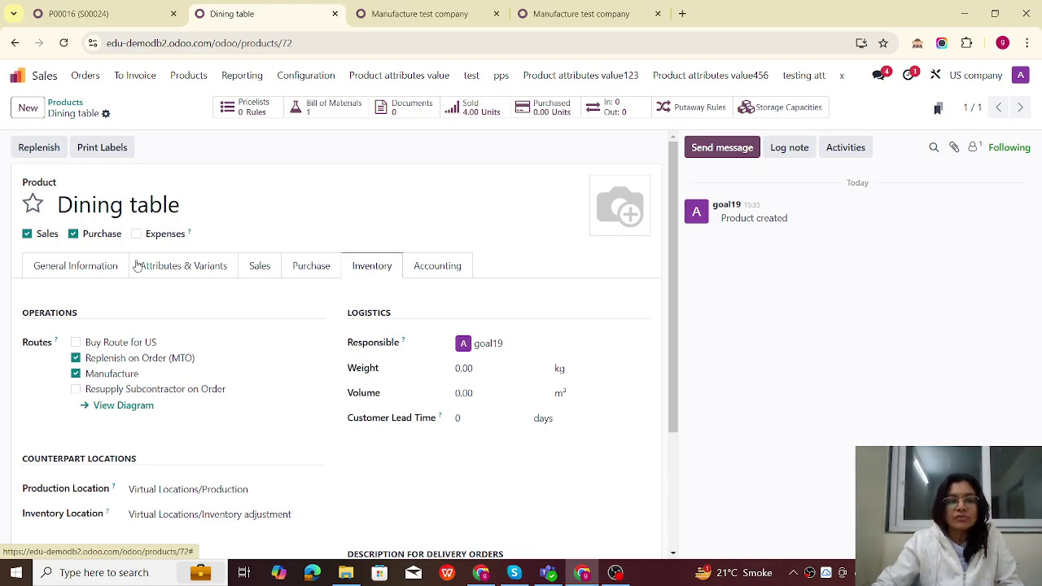
# Step: Open the Dining table bill of materials and review TABLE LEG's routes and vendor
pyautogui.click(325, 106)
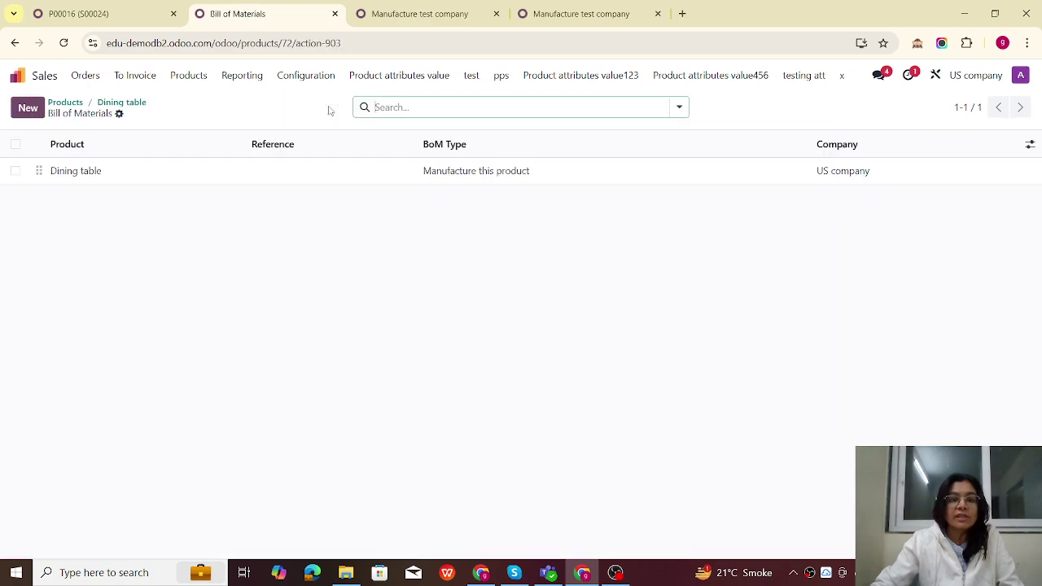
pyautogui.click(92, 173)
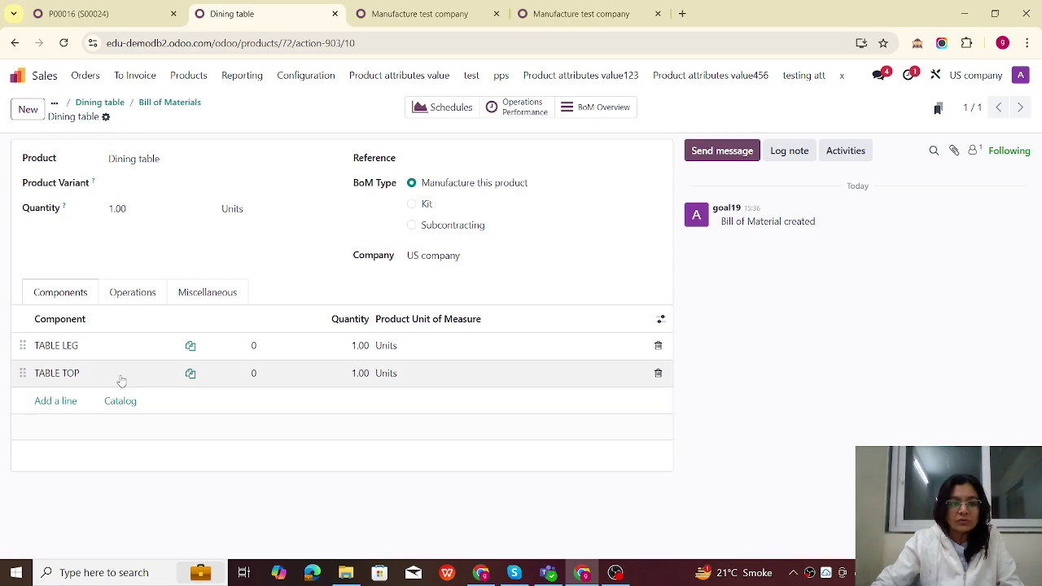
pyautogui.click(75, 346)
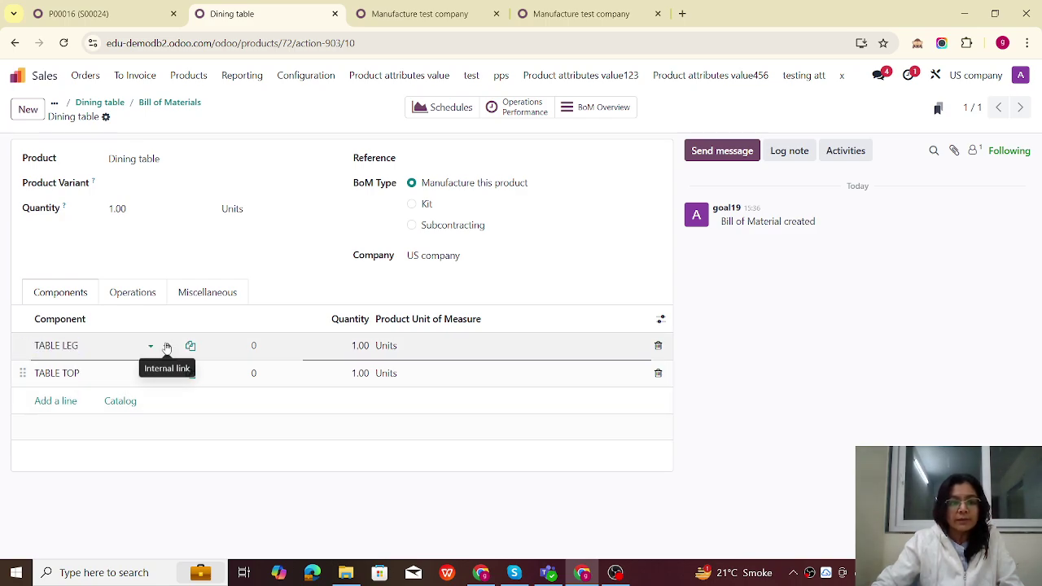
pyautogui.click(167, 346)
pyautogui.click(254, 269)
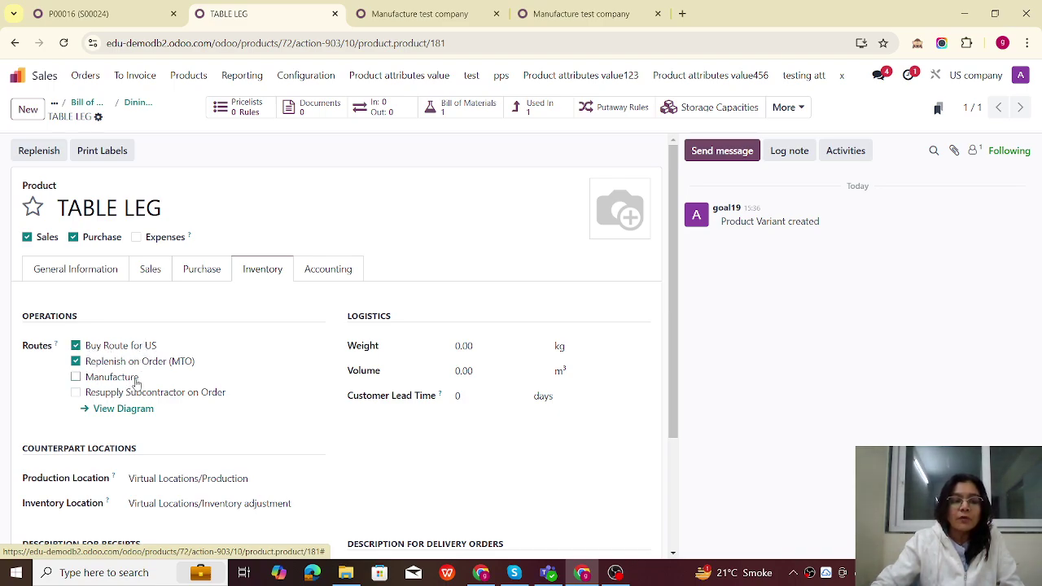
pyautogui.click(195, 275)
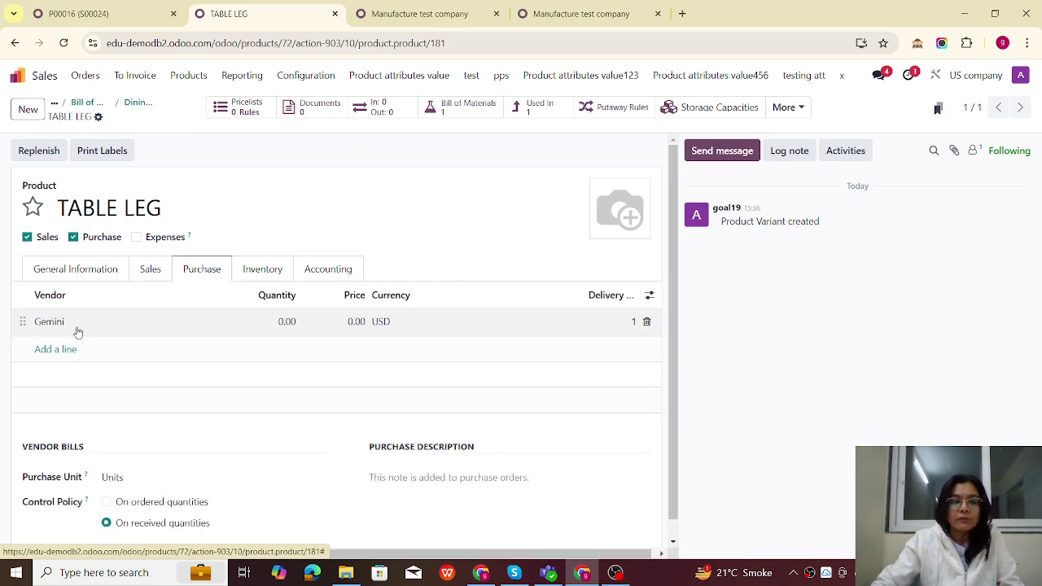
pyautogui.click(87, 103)
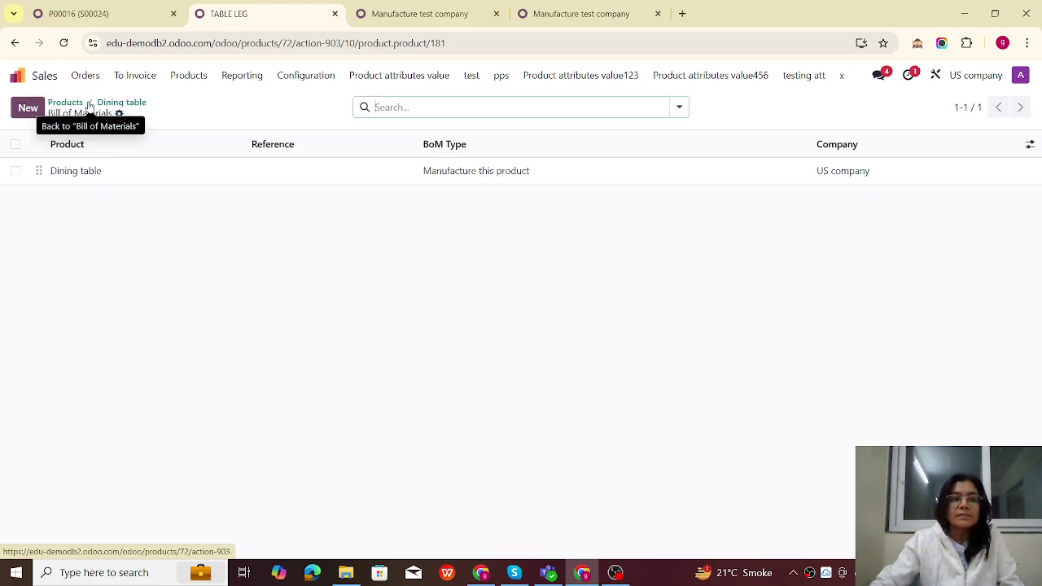
pyautogui.click(78, 183)
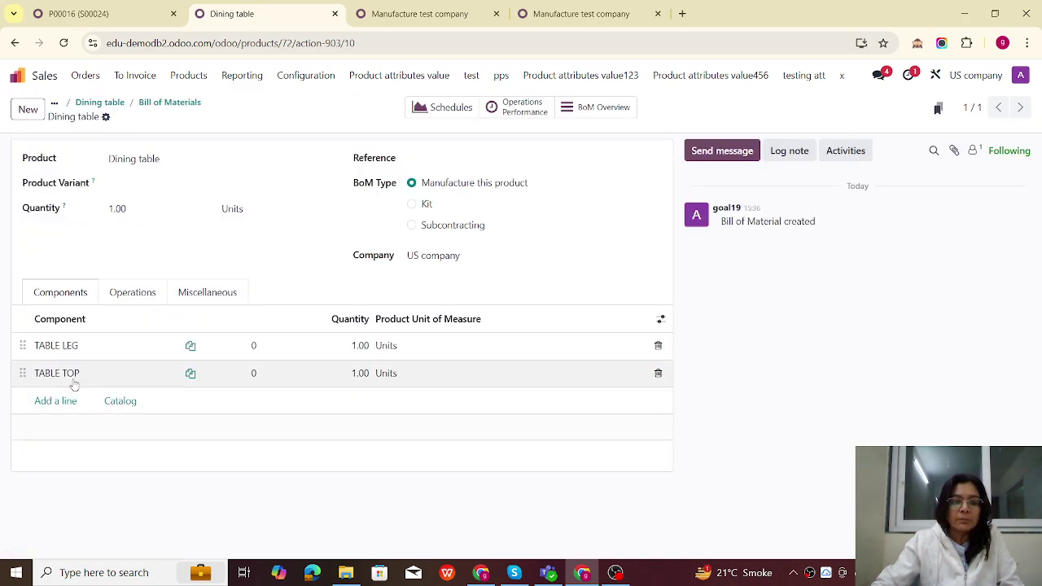
pyautogui.click(73, 379)
# Step: Review TABLE TOP's inventory routes and vendor, then show the Manufacture test company route
pyautogui.click(168, 375)
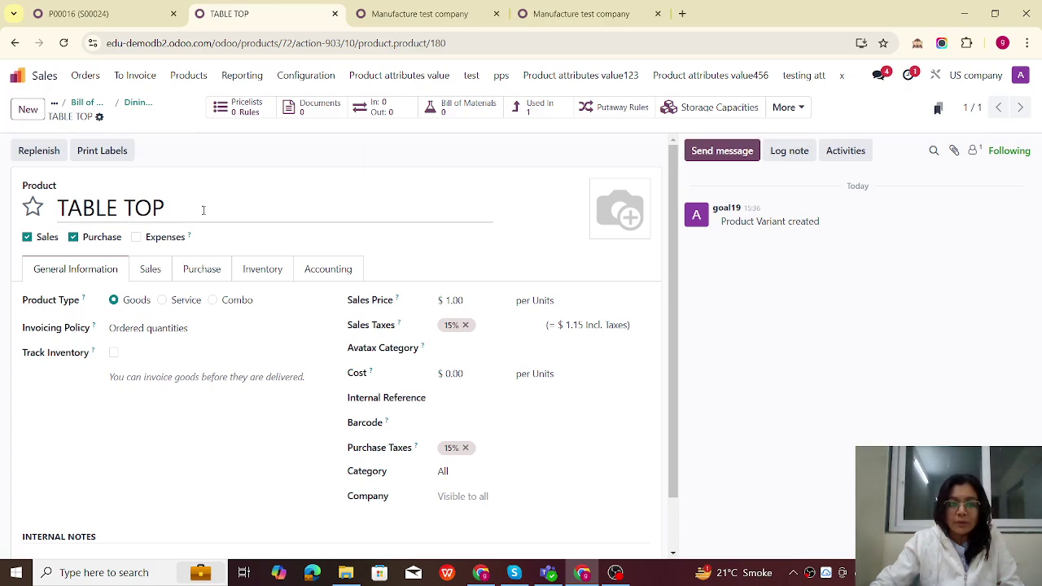
pyautogui.moveTo(164, 209); pyautogui.dragTo(54, 206)
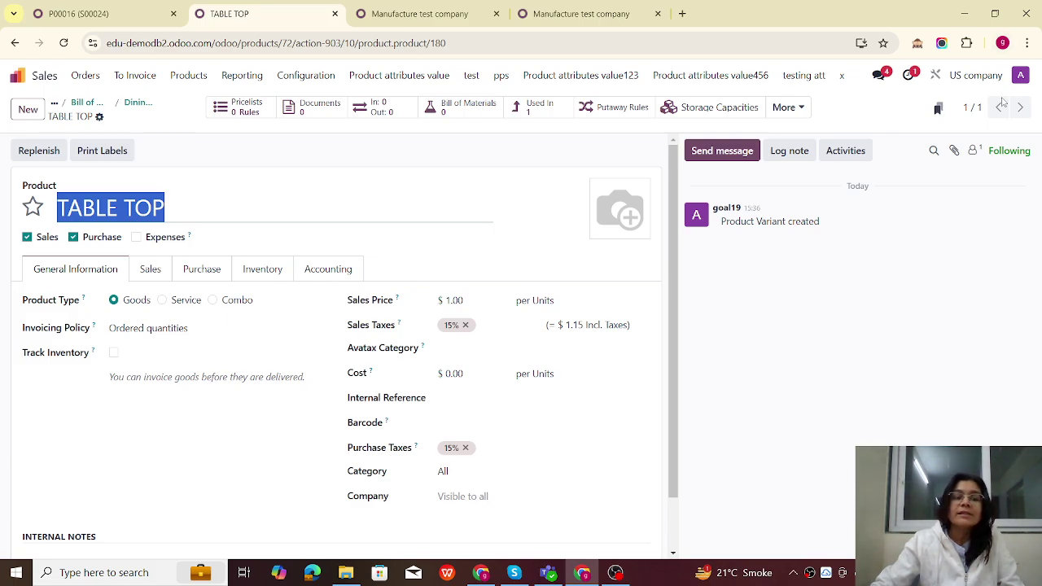
pyautogui.click(263, 273)
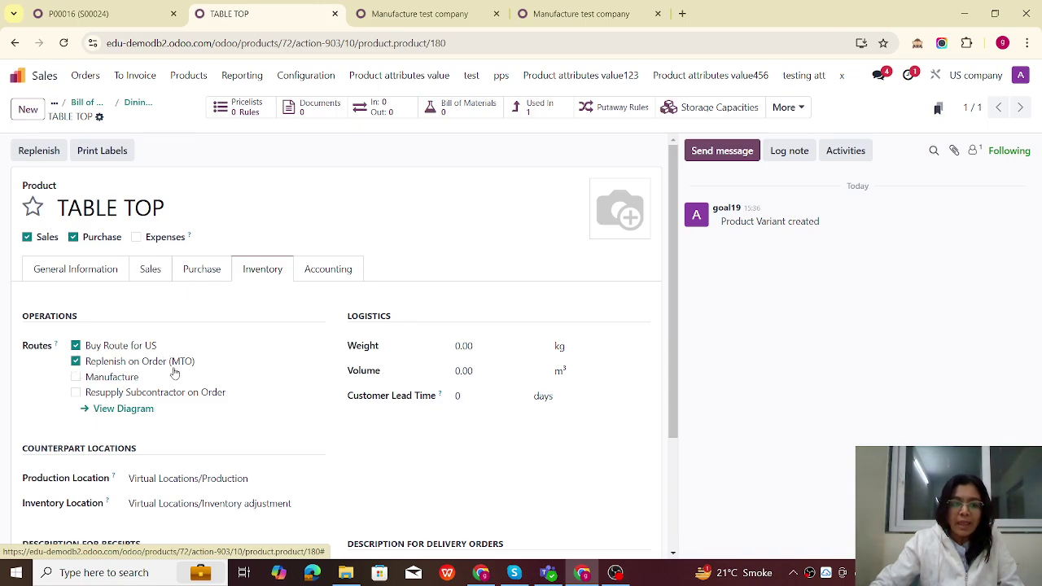
pyautogui.click(200, 274)
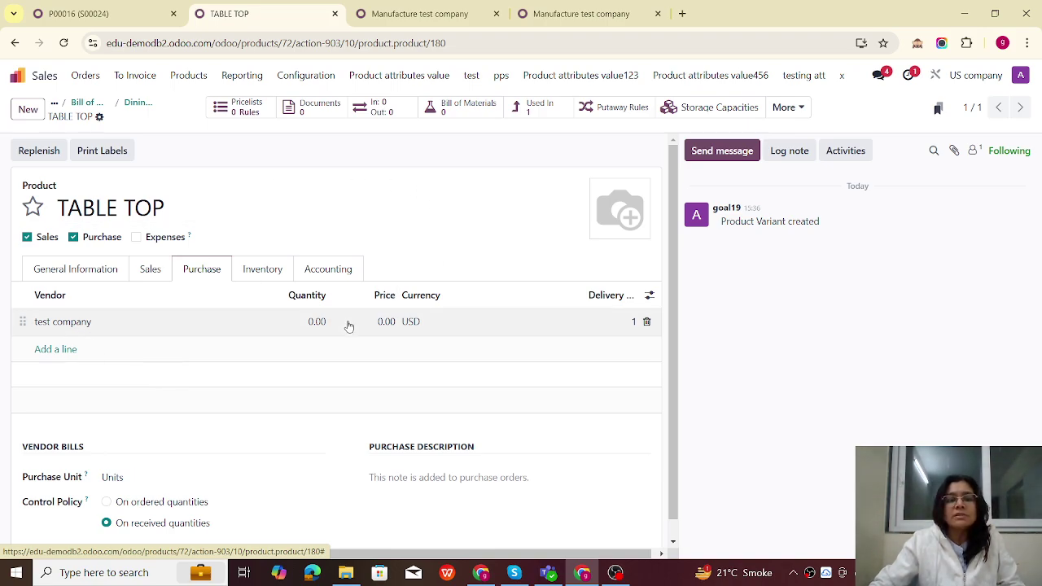
pyautogui.click(417, 14)
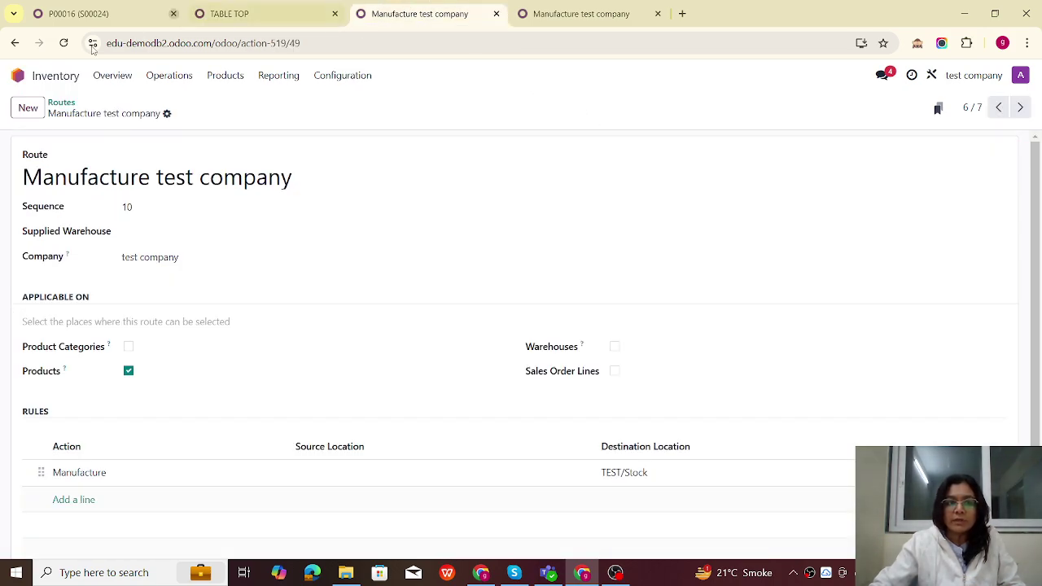
# Step: Open the test company's TABLE TOP product and review its routes
pyautogui.click(18, 75)
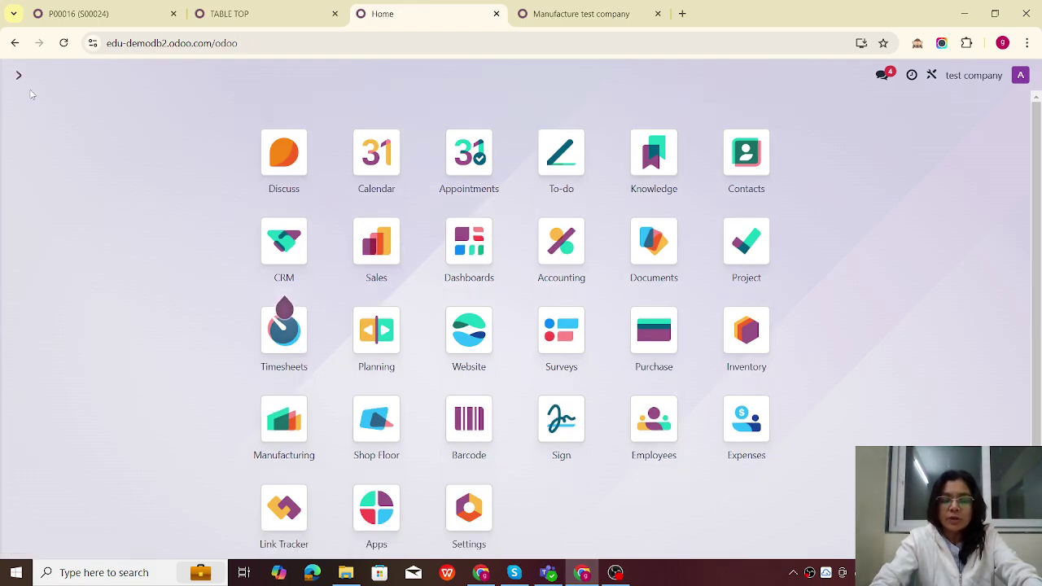
pyautogui.write('pro')
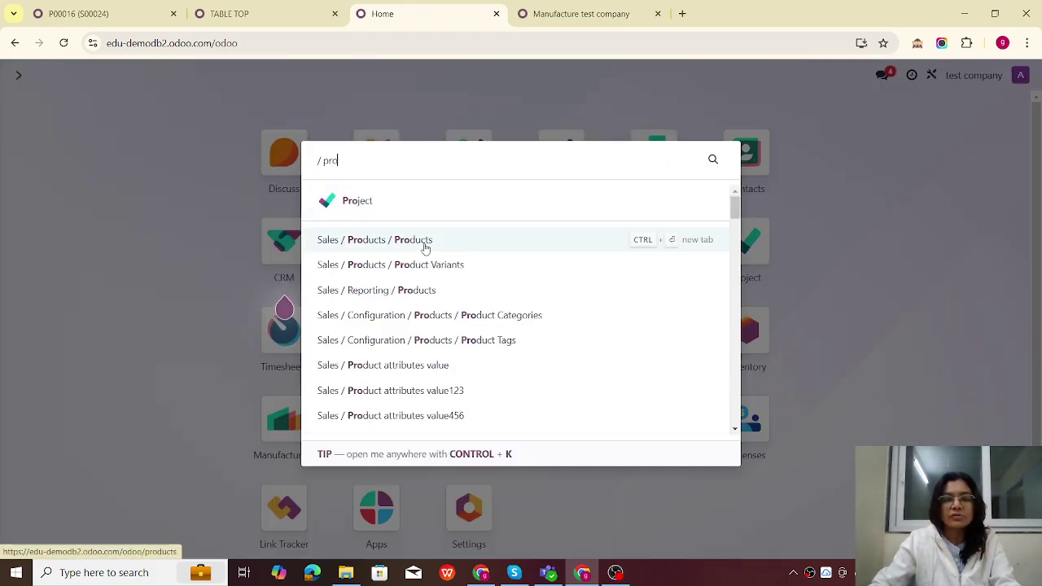
pyautogui.click(425, 241)
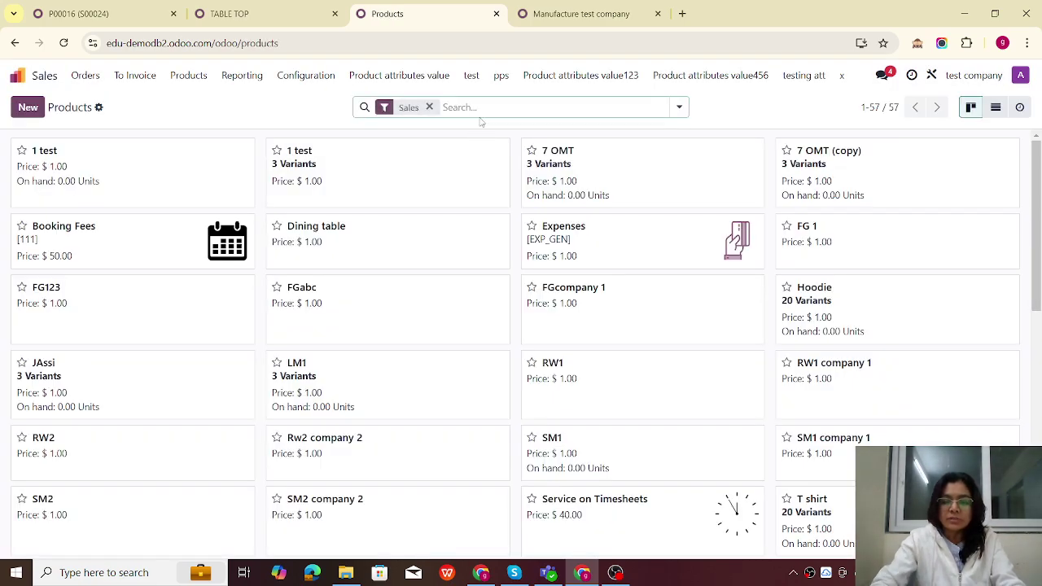
pyautogui.write('top')
pyautogui.press('Return')
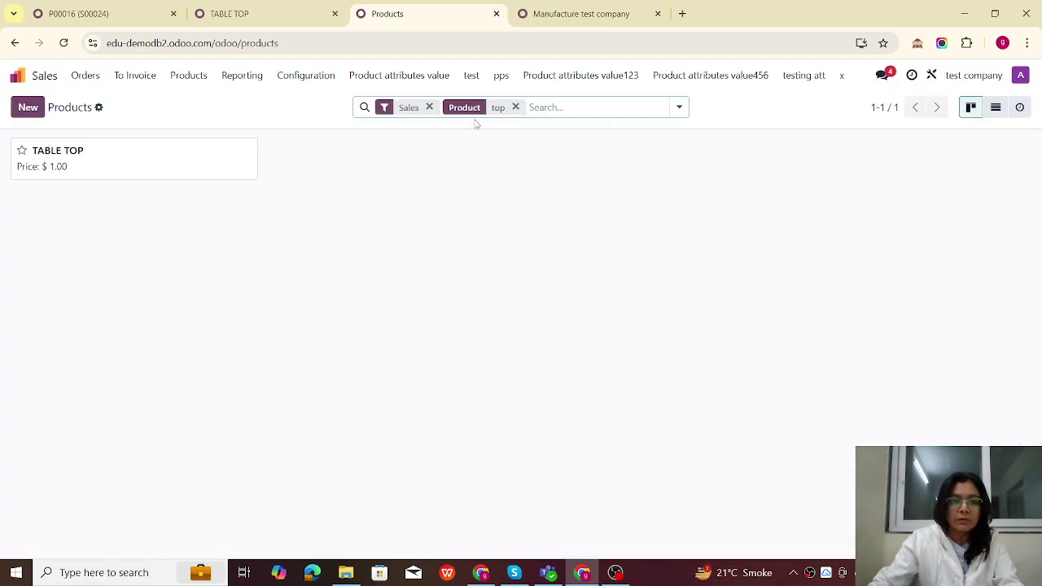
pyautogui.click(106, 166)
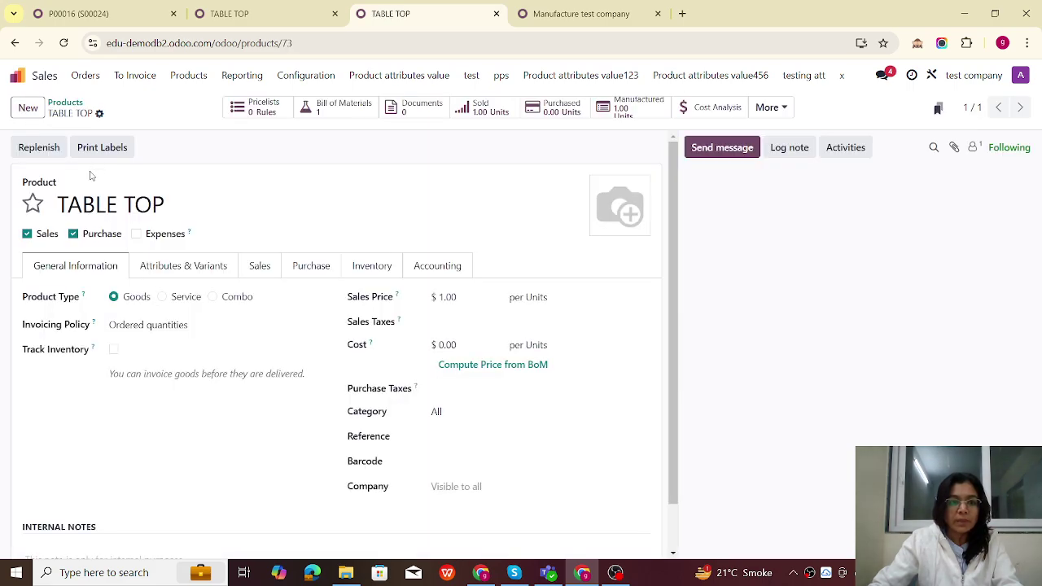
pyautogui.click(367, 269)
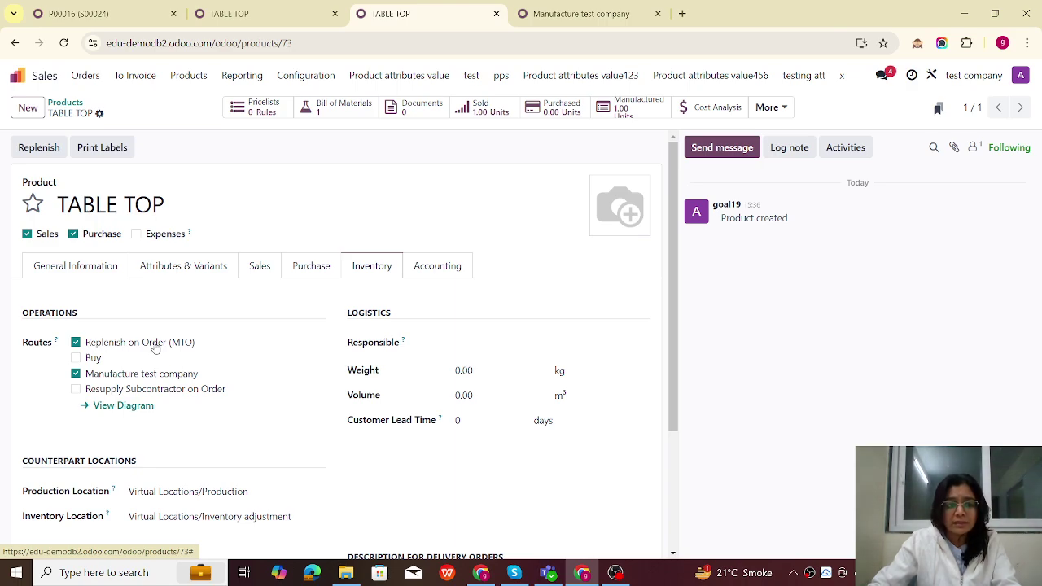
# Step: Check the TABLE TOP bill of materials using WOOD2, then return to the US company's TABLE TOP
pyautogui.click(333, 109)
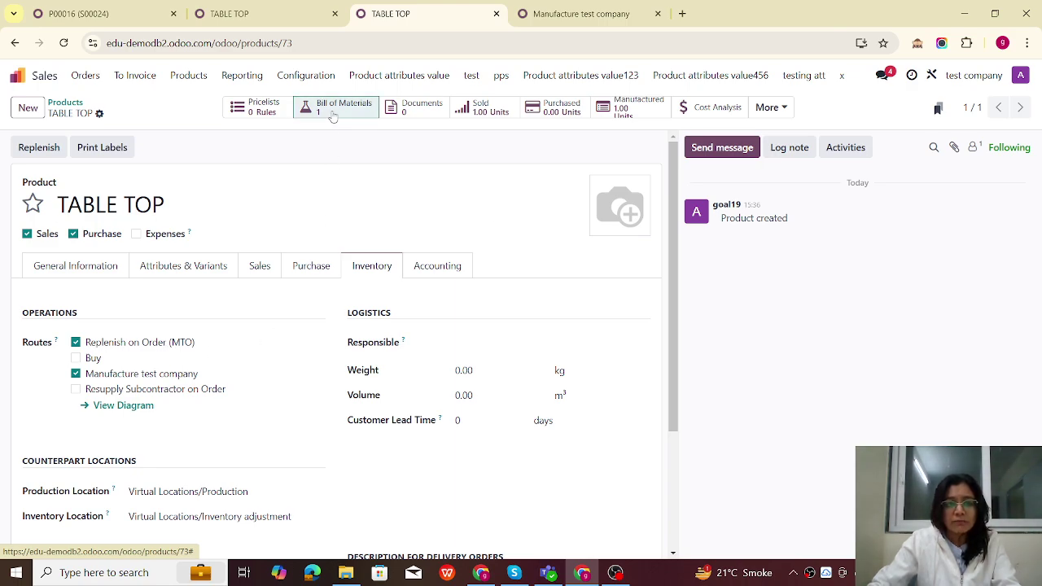
pyautogui.click(112, 173)
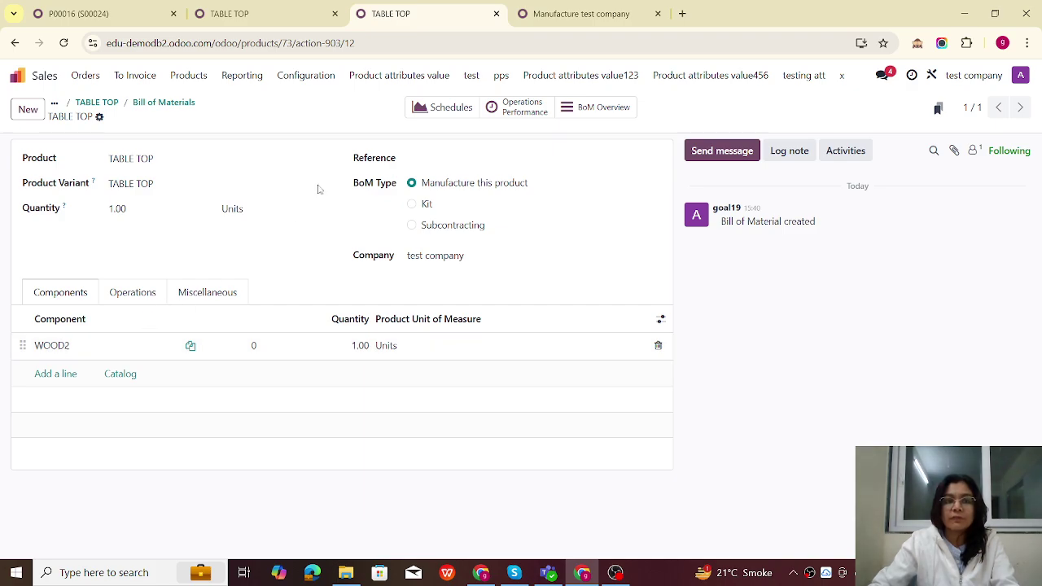
pyautogui.click(257, 14)
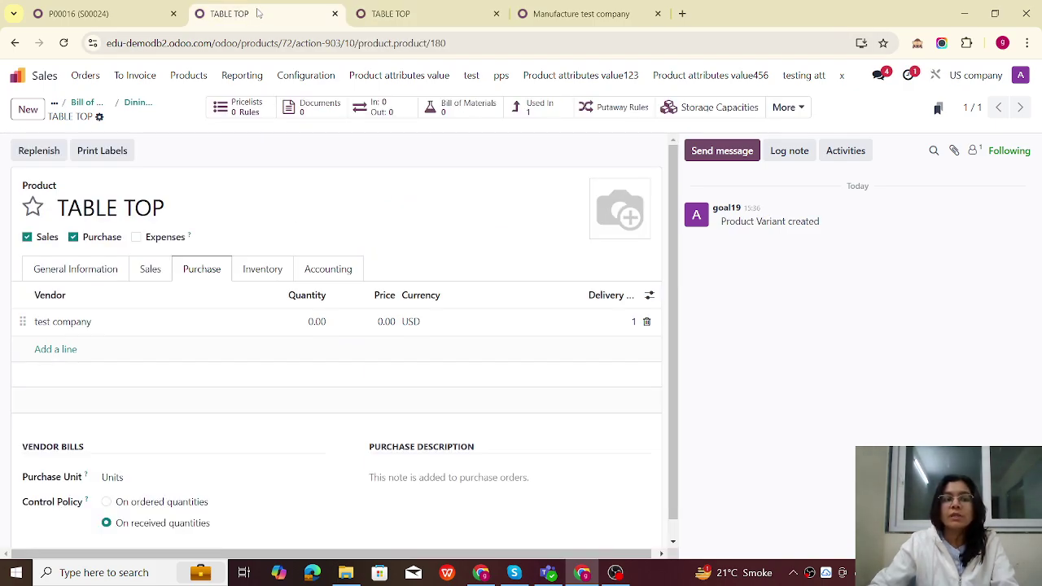
# Step: Start a new Sales quotation and select its customer
pyautogui.click(17, 75)
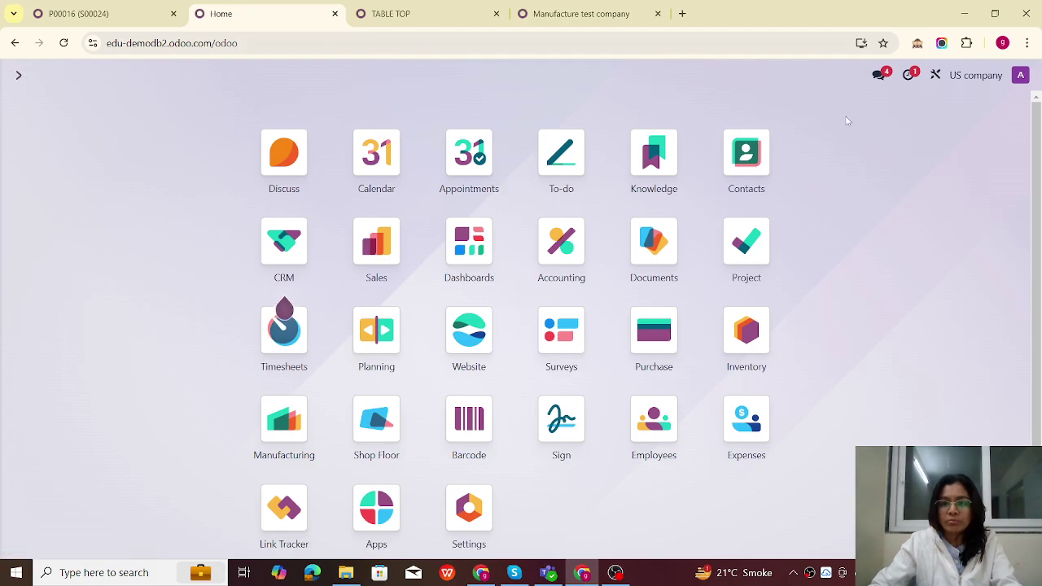
pyautogui.write('sal')
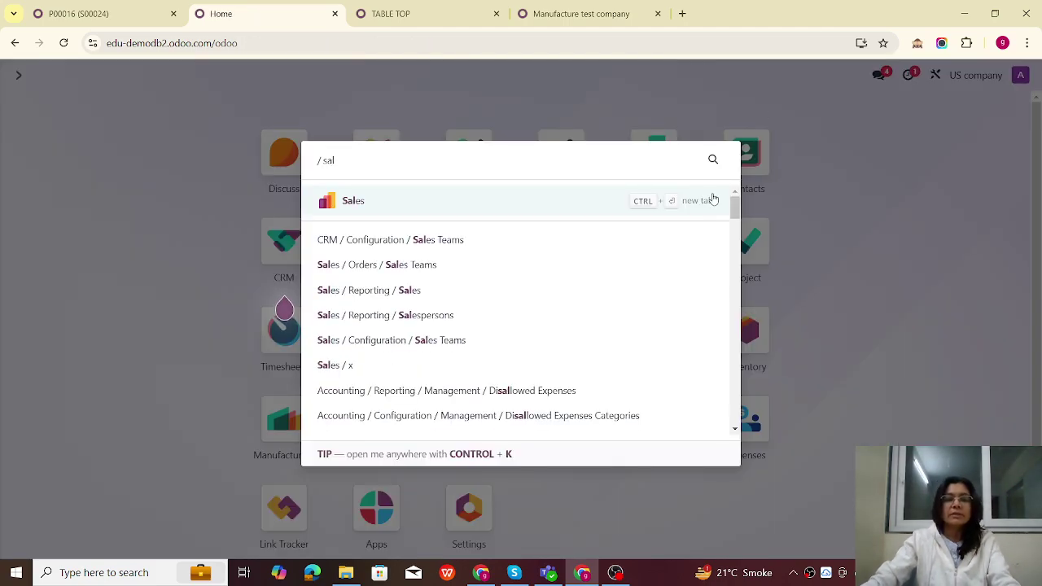
pyautogui.click(405, 211)
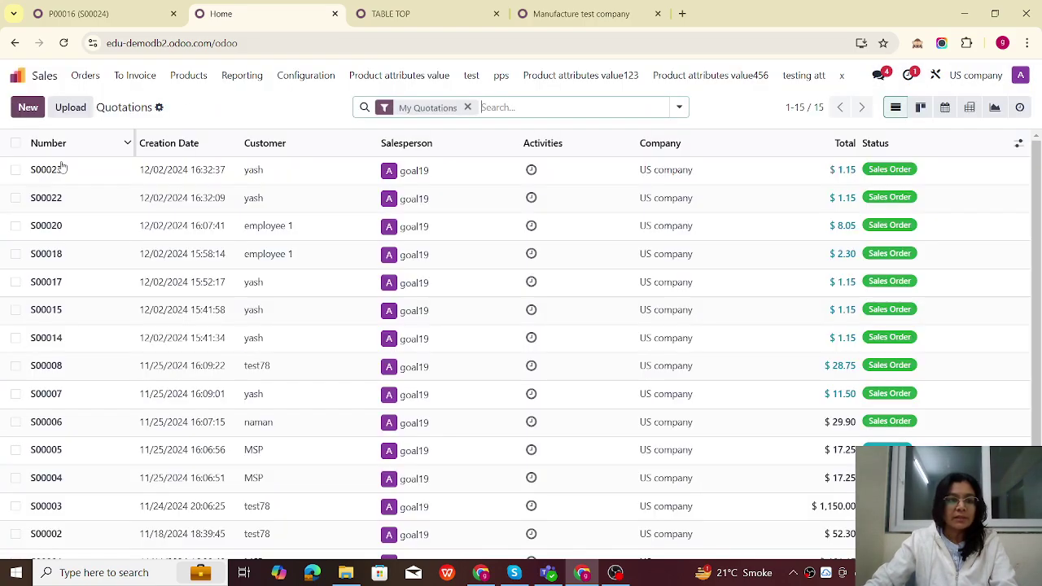
pyautogui.click(28, 107)
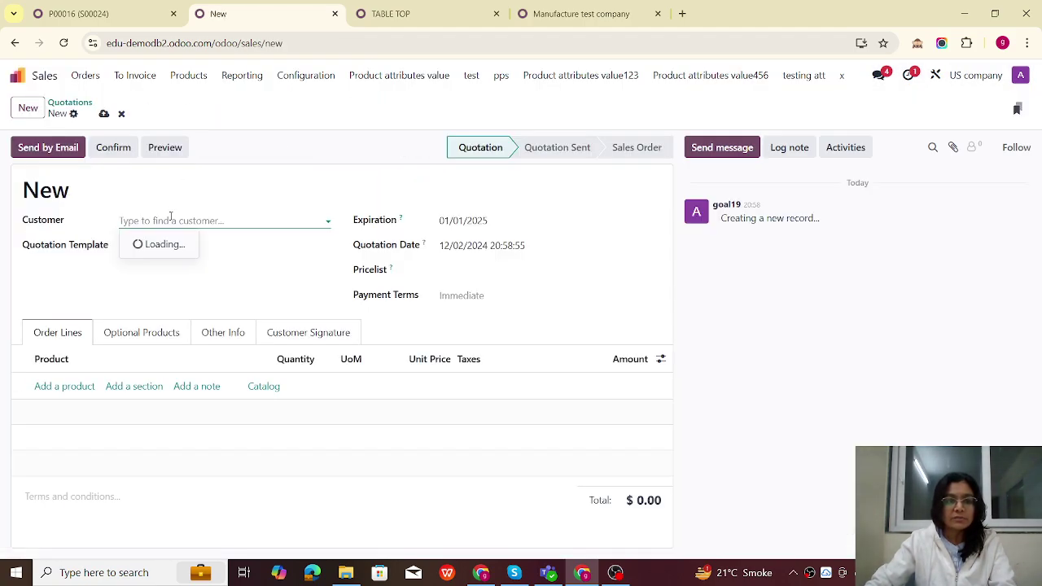
pyautogui.click(171, 218)
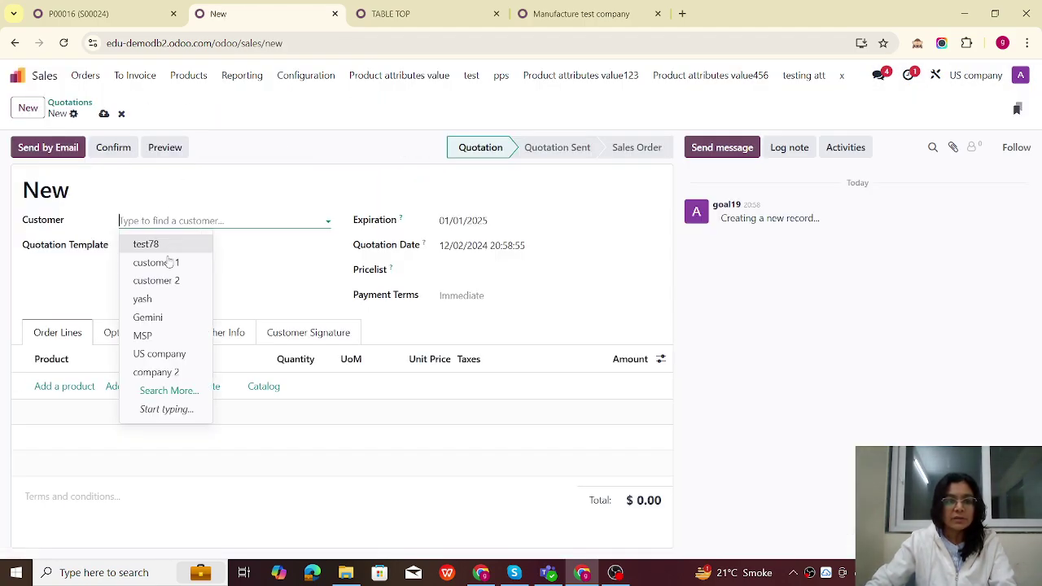
pyautogui.click(170, 335)
# Step: Add 11 Dining tables, confirm the order, and open its manufacturing order WH/MO/00007
pyautogui.click(66, 386)
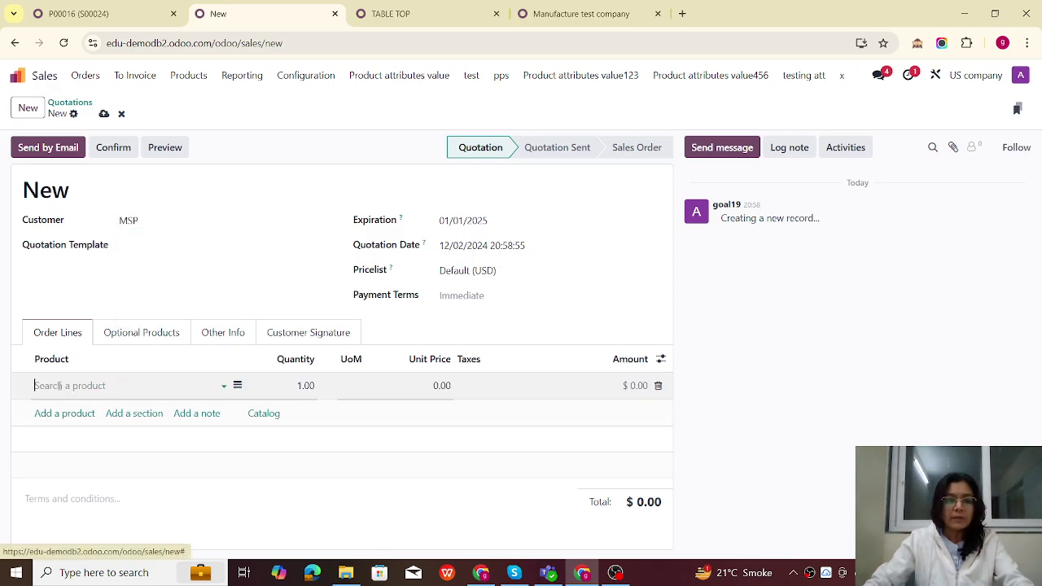
pyautogui.write('dini')
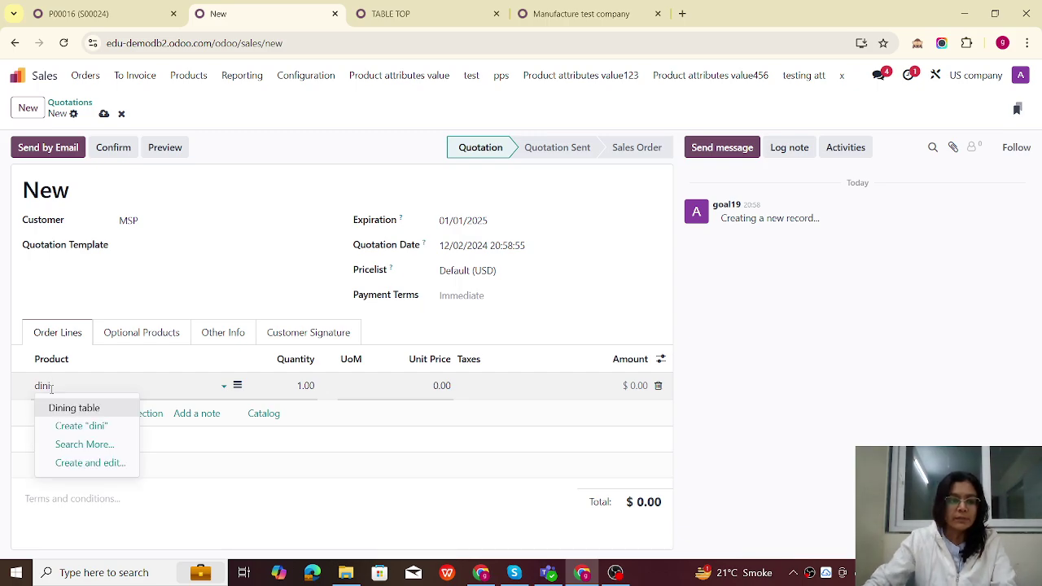
pyautogui.click(72, 409)
pyautogui.click(284, 385)
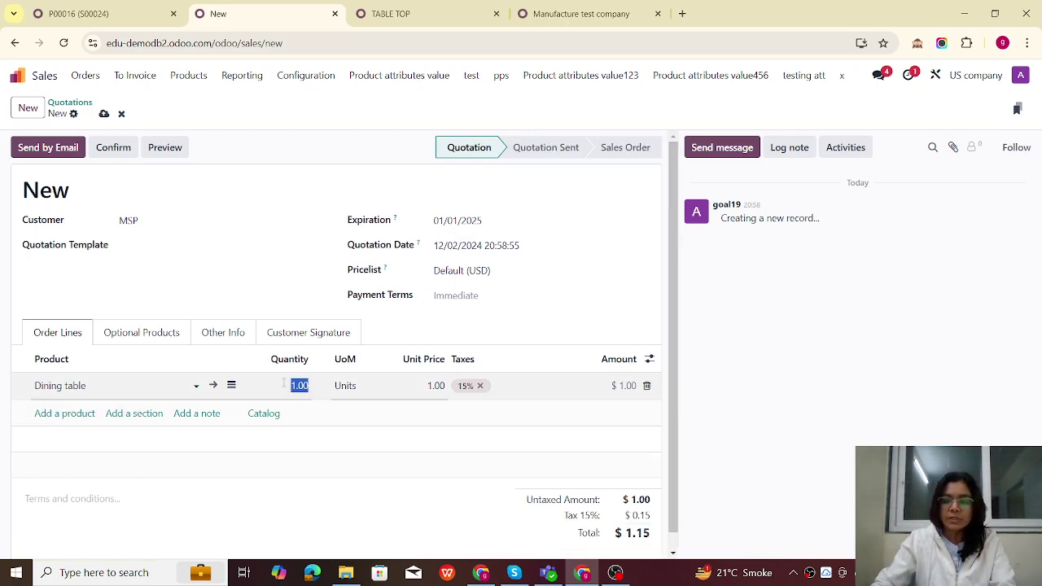
pyautogui.write('11')
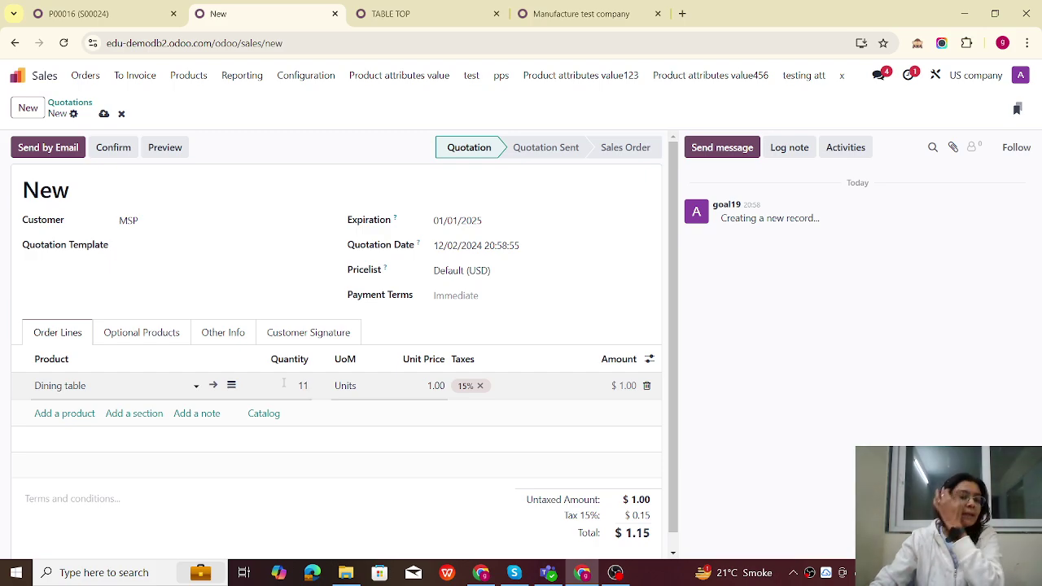
pyautogui.click(118, 151)
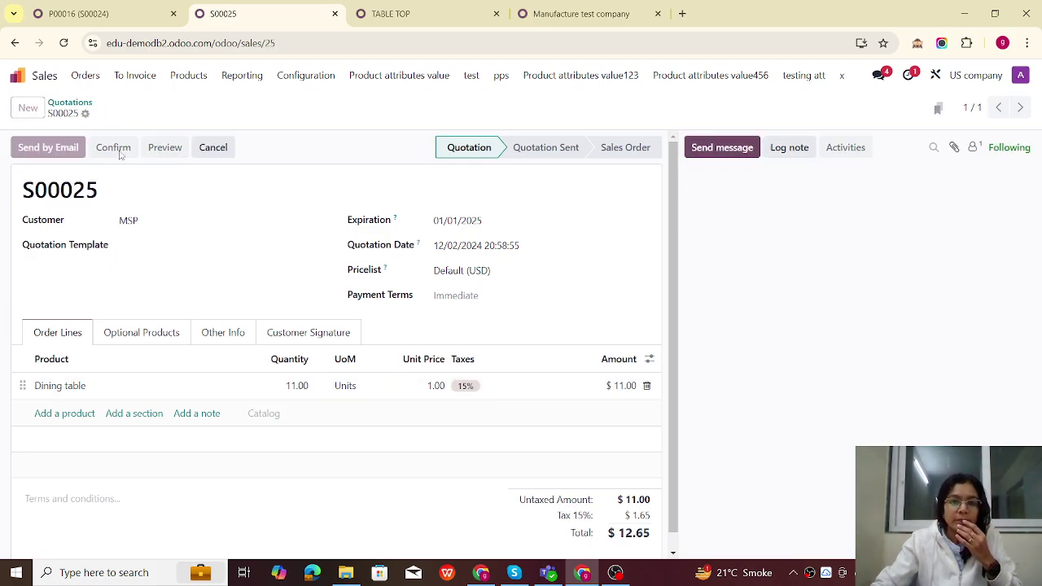
pyautogui.click(556, 108)
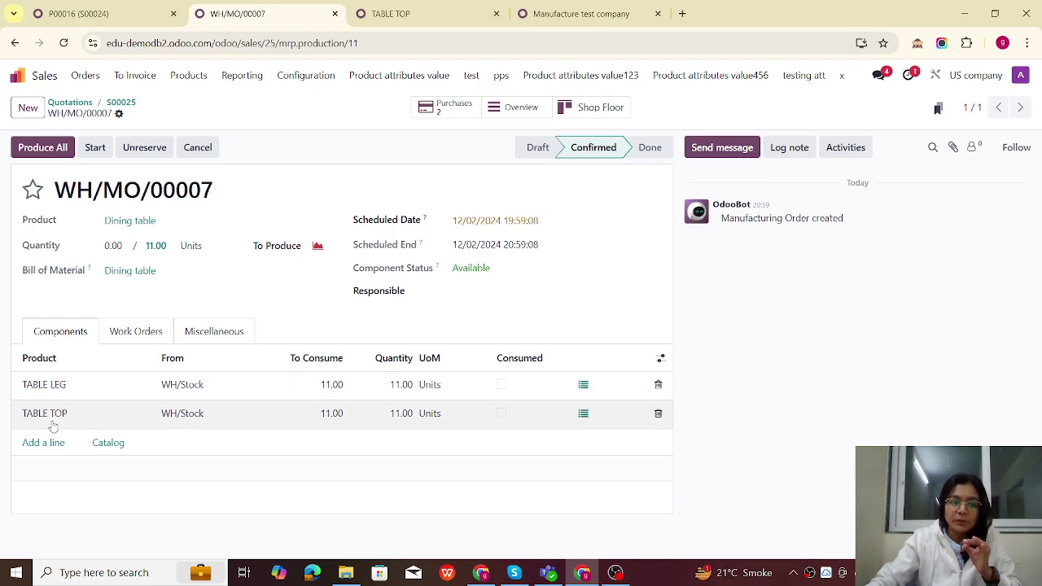
# Step: Confirm purchase P00018 for TABLE LEG and validate its receipt WH/IN/00011
pyautogui.click(446, 109)
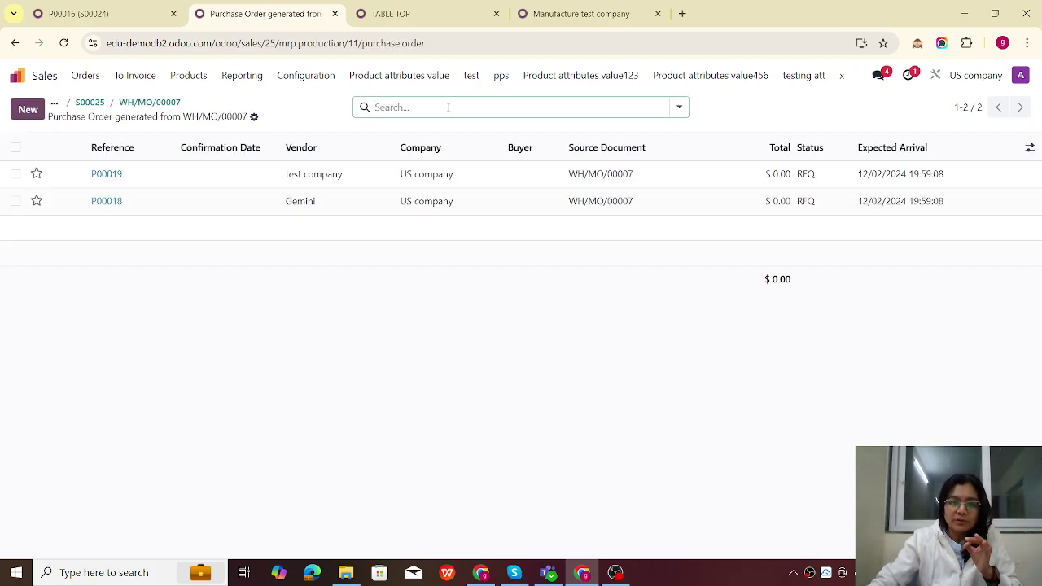
pyautogui.click(168, 209)
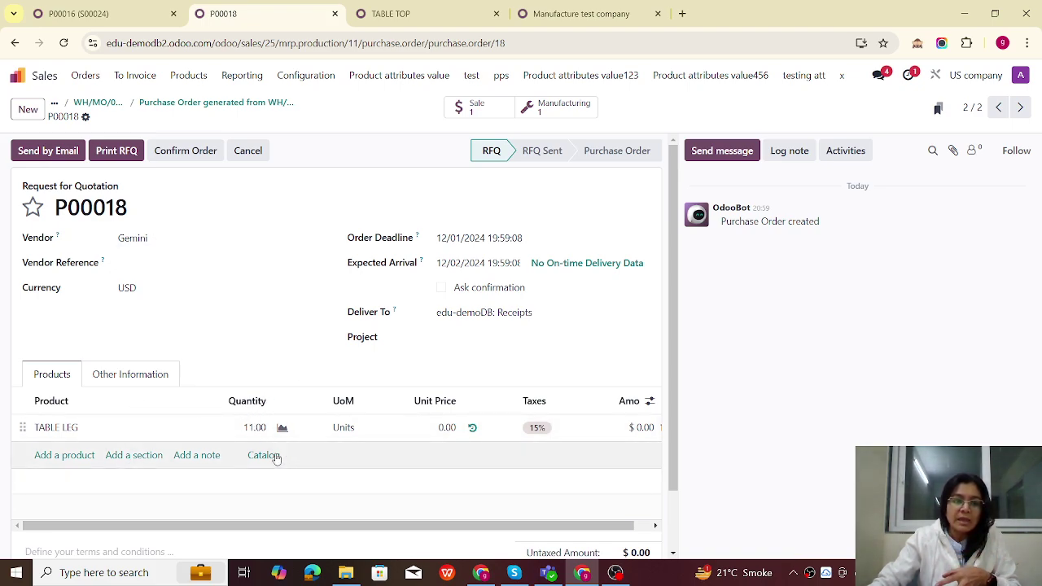
pyautogui.click(186, 159)
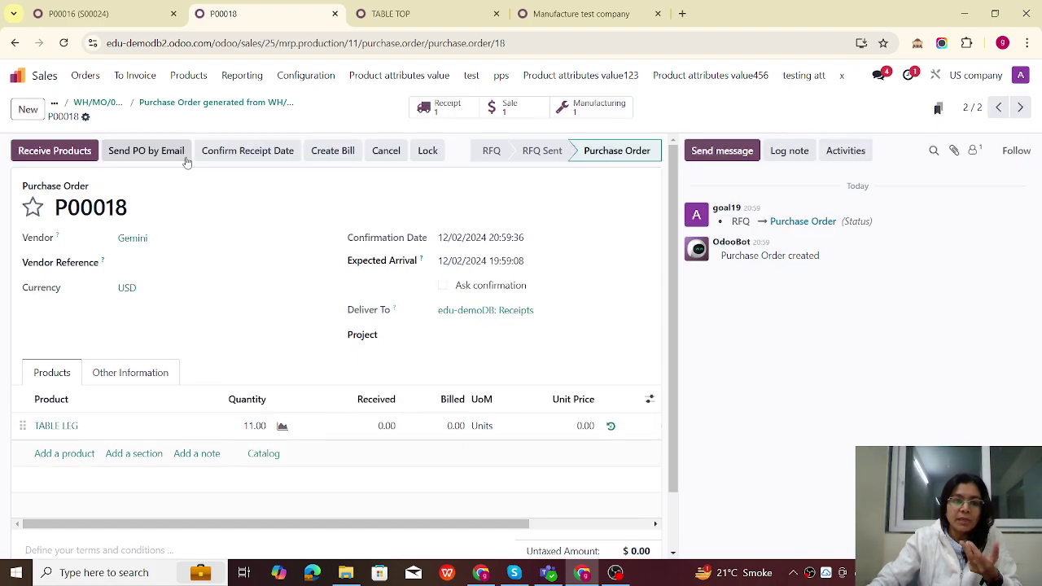
pyautogui.click(57, 154)
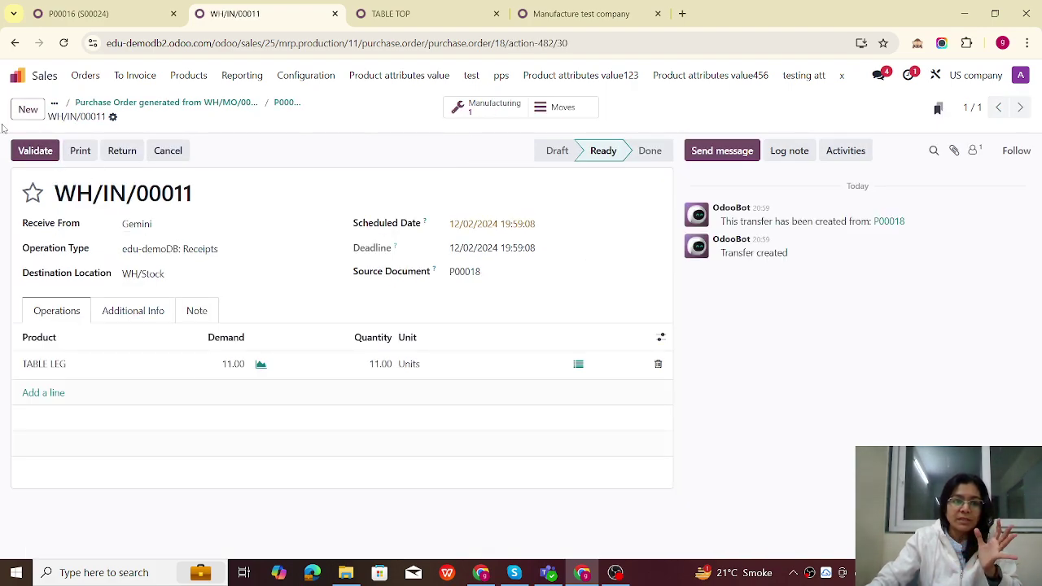
pyautogui.click(35, 150)
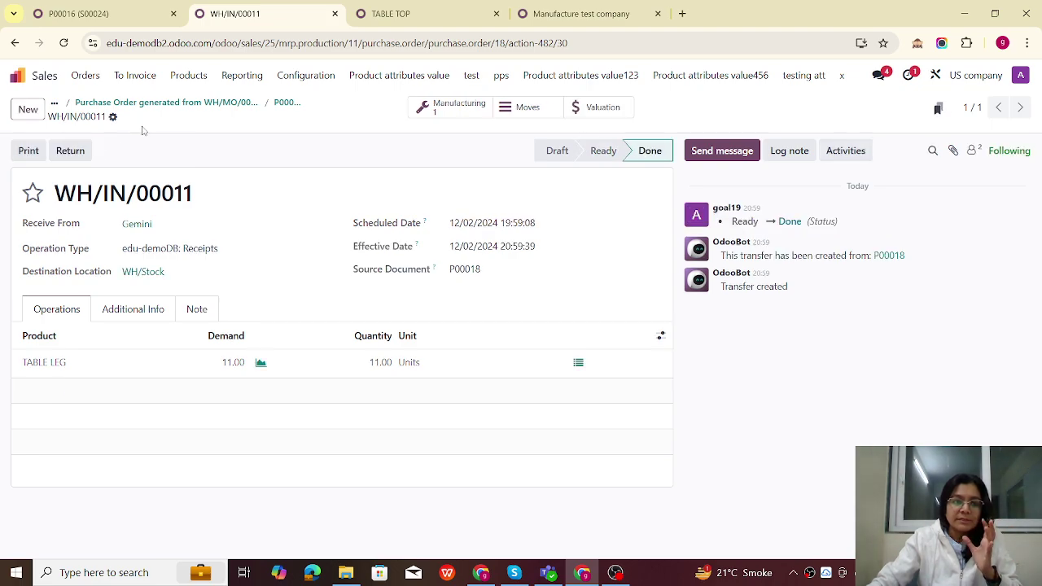
pyautogui.click(187, 107)
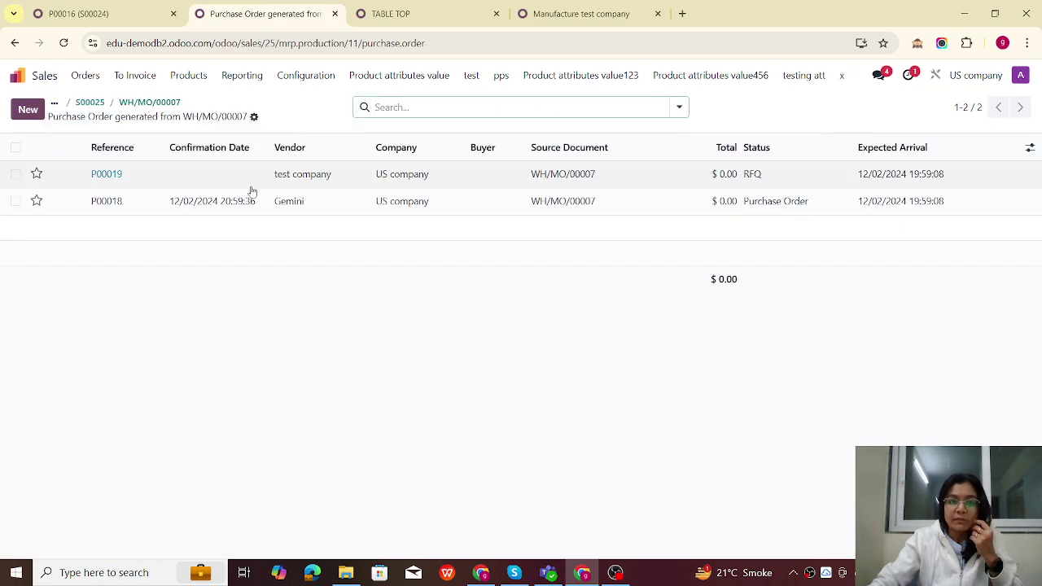
# Step: Confirm P00019 for 11 TABLE TOPs from test company, then reload the TABLE TOP bill of materials
pyautogui.click(221, 181)
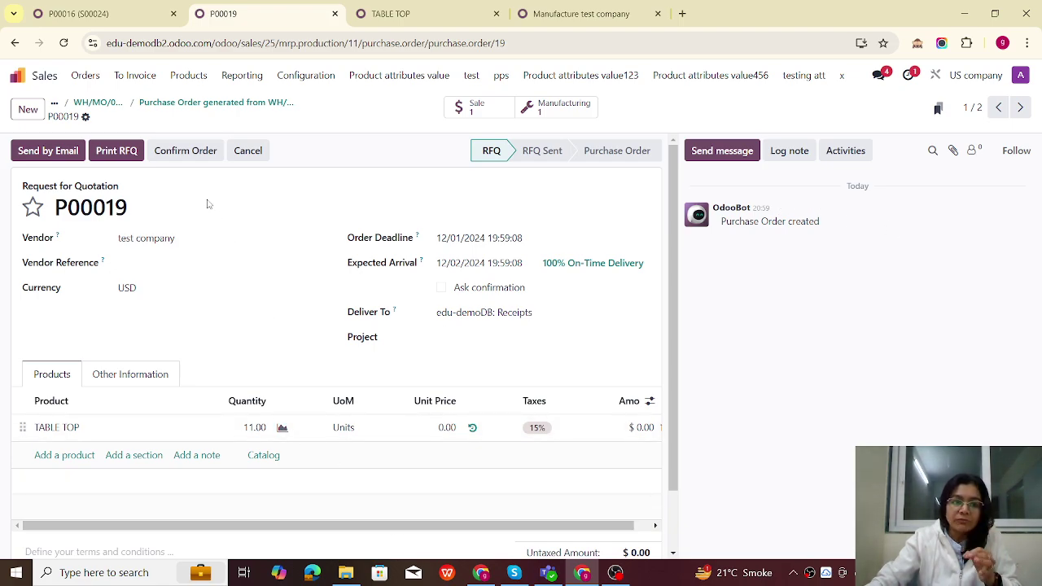
pyautogui.click(182, 154)
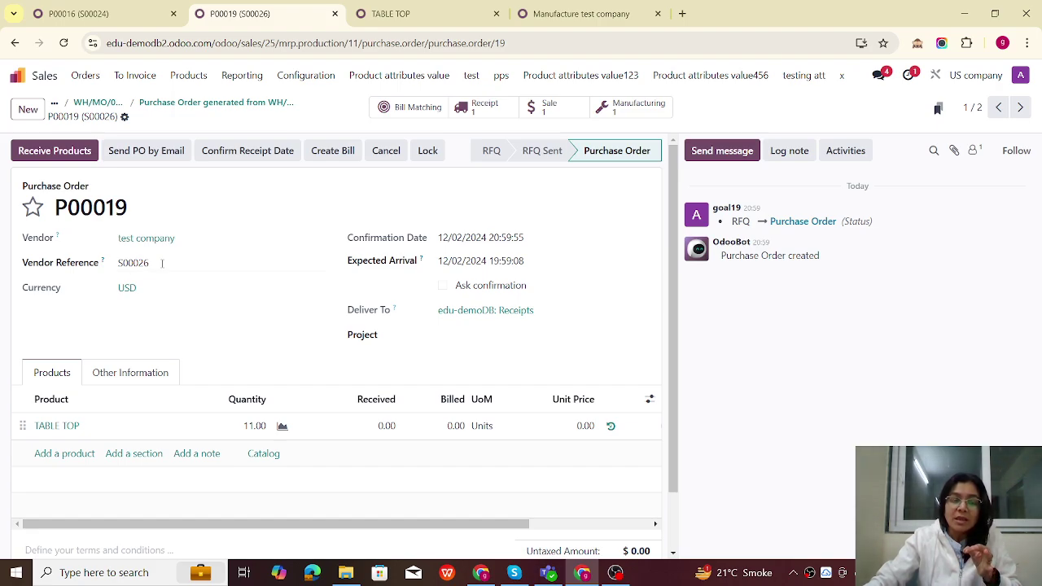
pyautogui.click(411, 14)
pyautogui.click(63, 43)
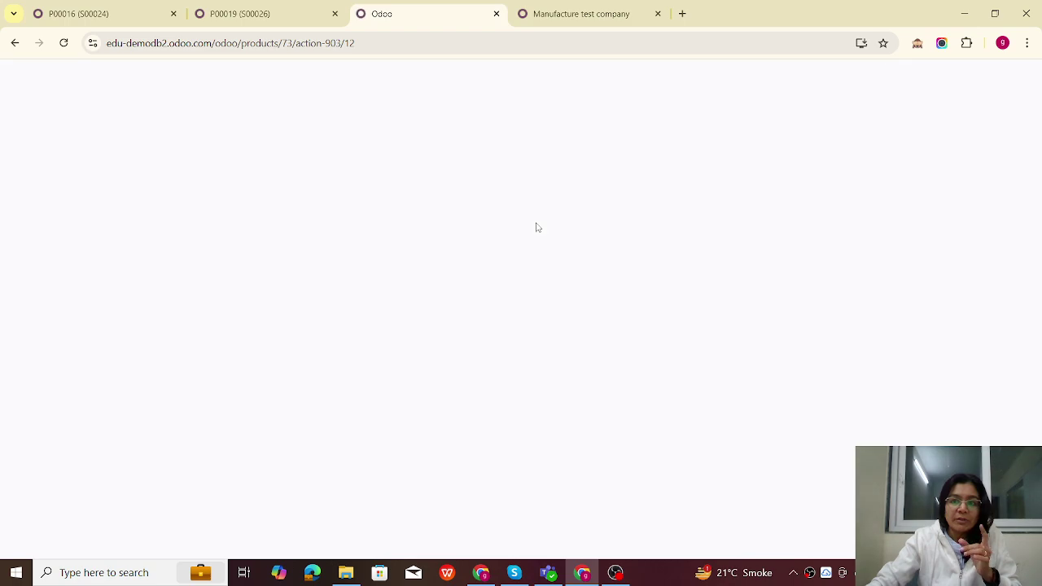
# Step: Open quotation S00026 from all quotations, with the My Quotations filter removed
pyautogui.click(84, 75)
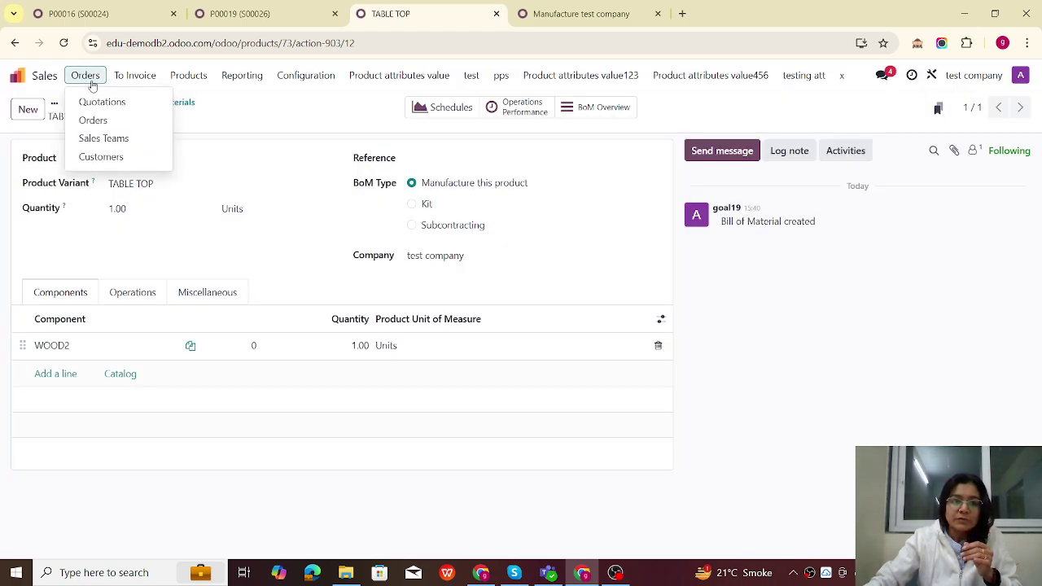
pyautogui.click(94, 122)
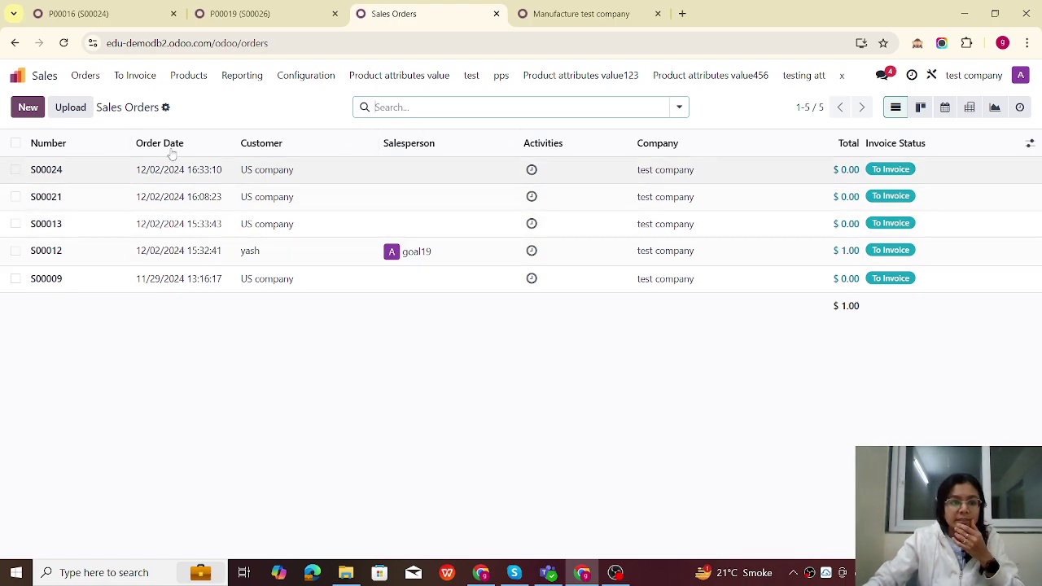
pyautogui.click(87, 75)
pyautogui.click(101, 102)
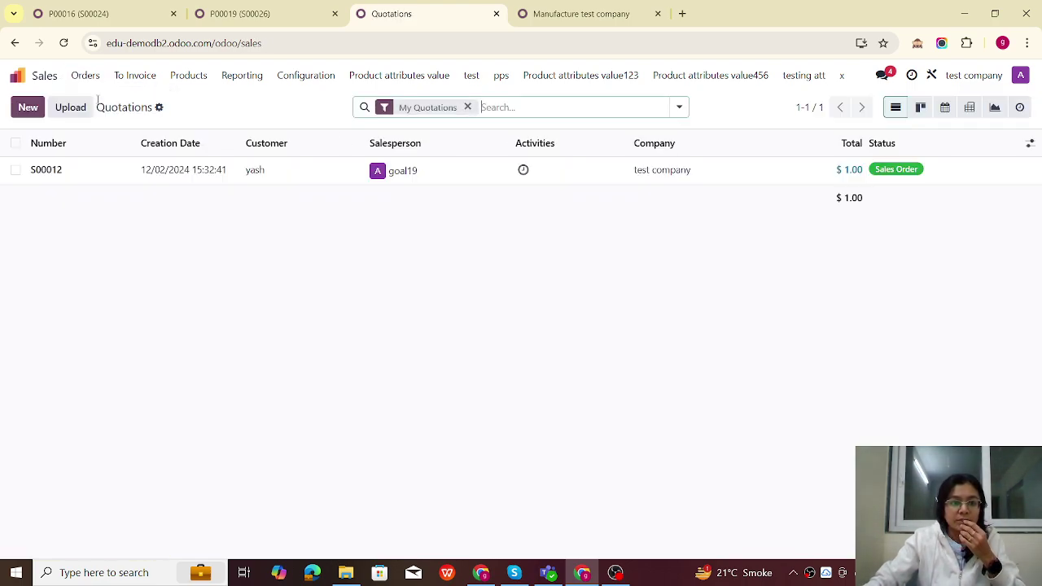
pyautogui.click(468, 108)
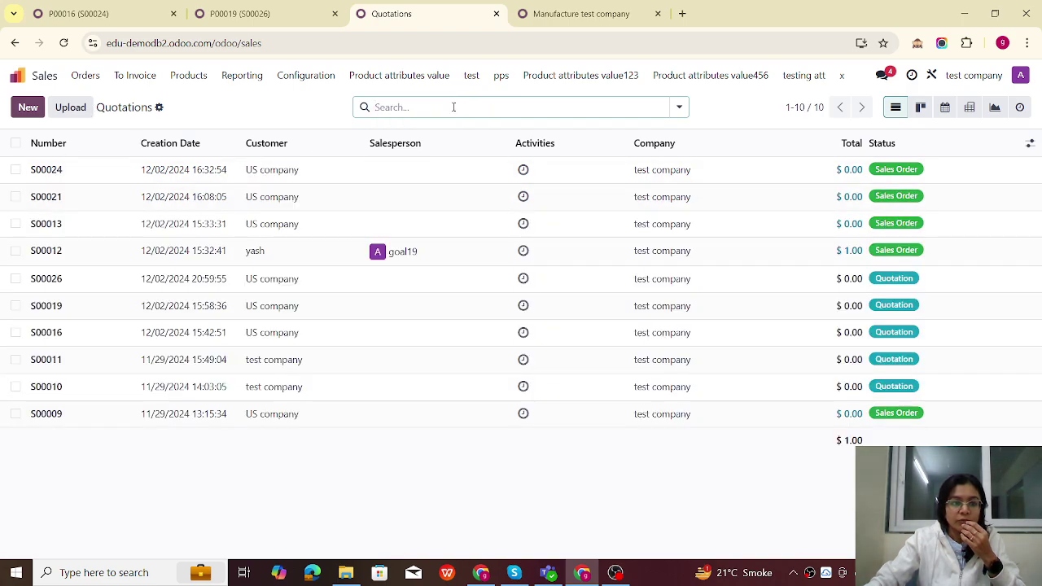
pyautogui.click(85, 288)
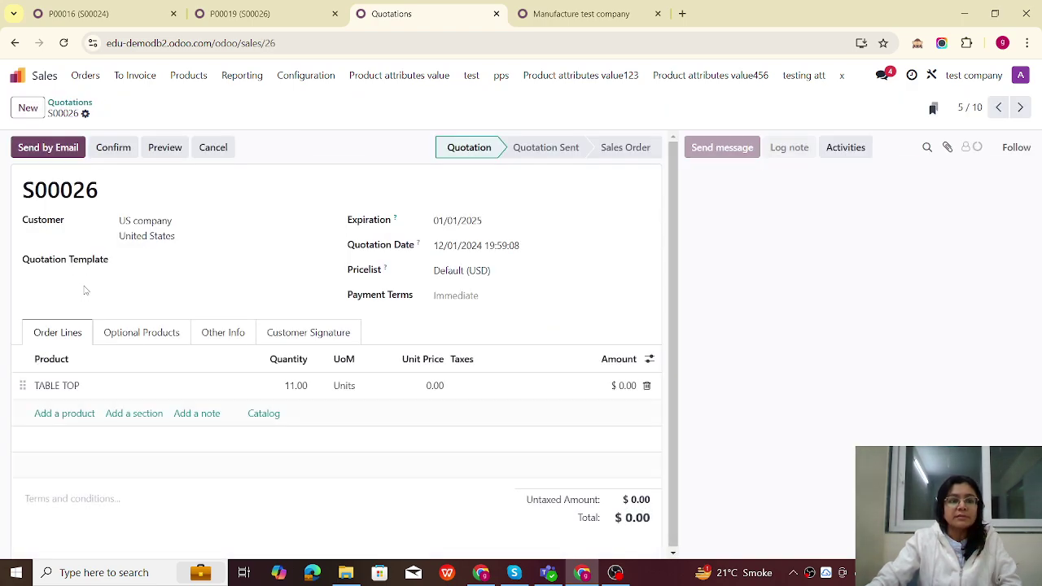
# Step: Enable US company alongside test company in the company switcher
pyautogui.click(966, 76)
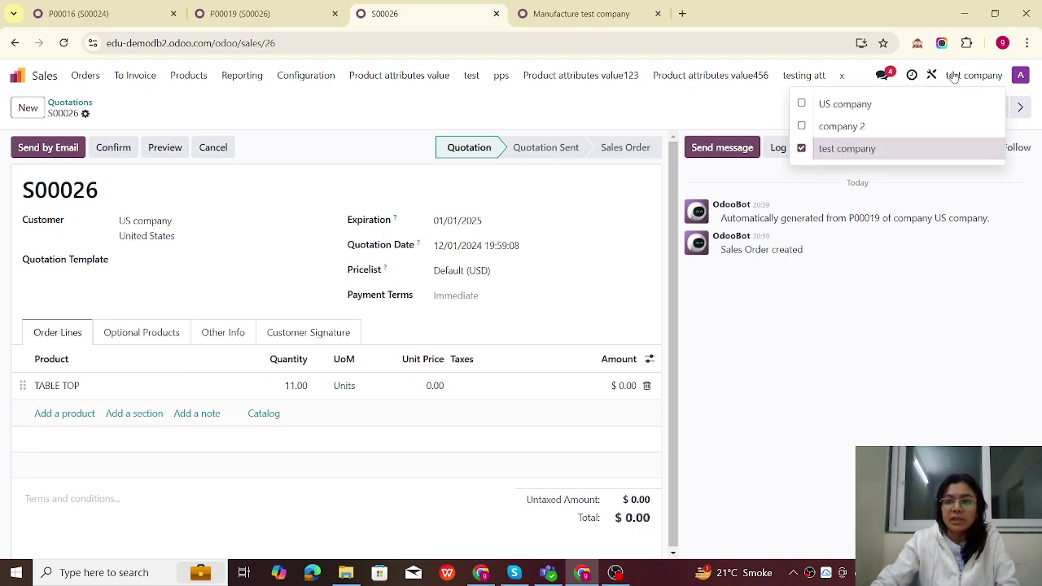
pyautogui.click(802, 105)
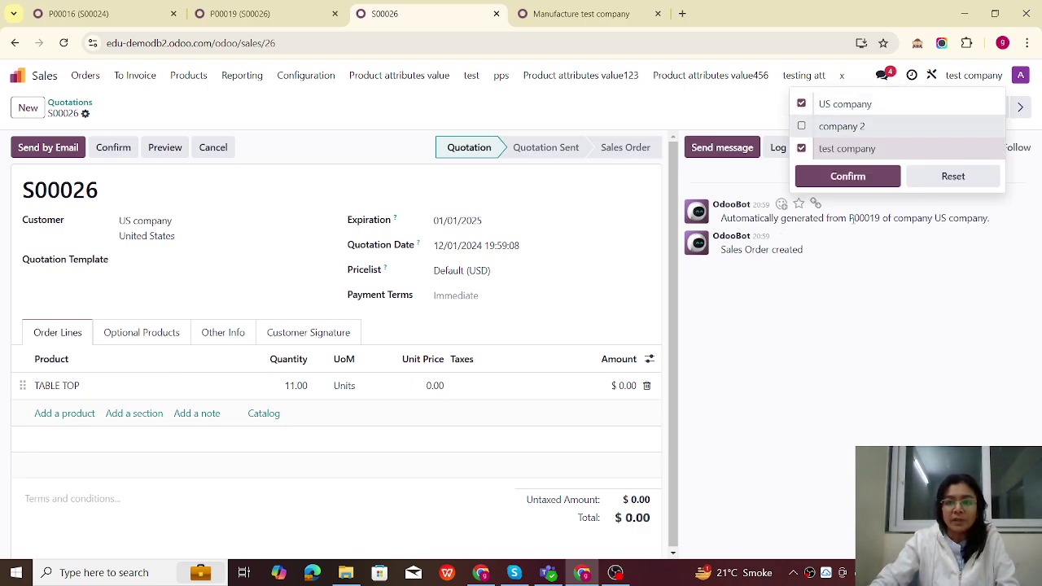
pyautogui.click(845, 174)
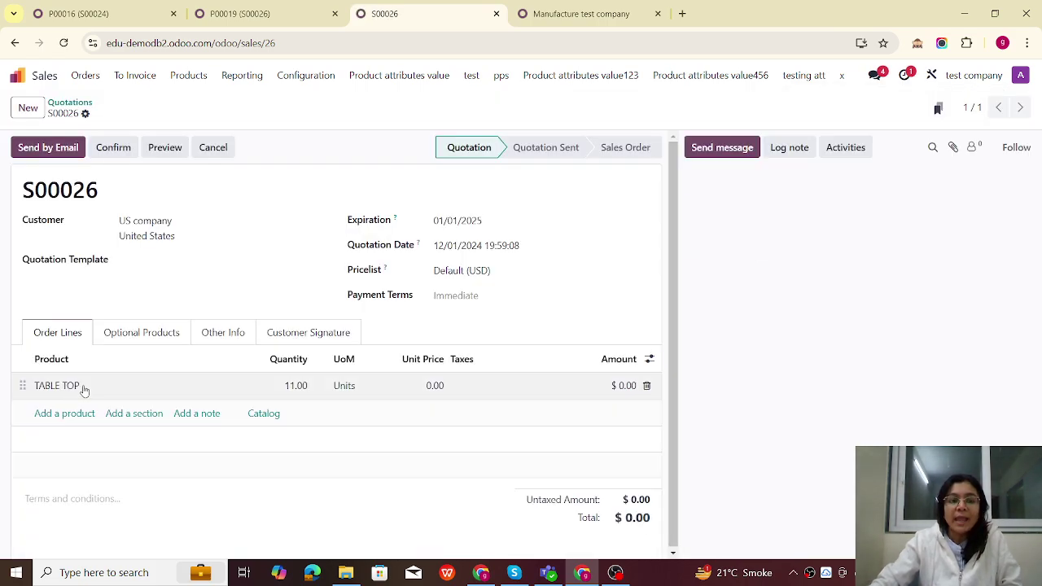
# Step: Confirm S00026 and review its manufacturing order for 11 TABLE TOPs
pyautogui.click(118, 153)
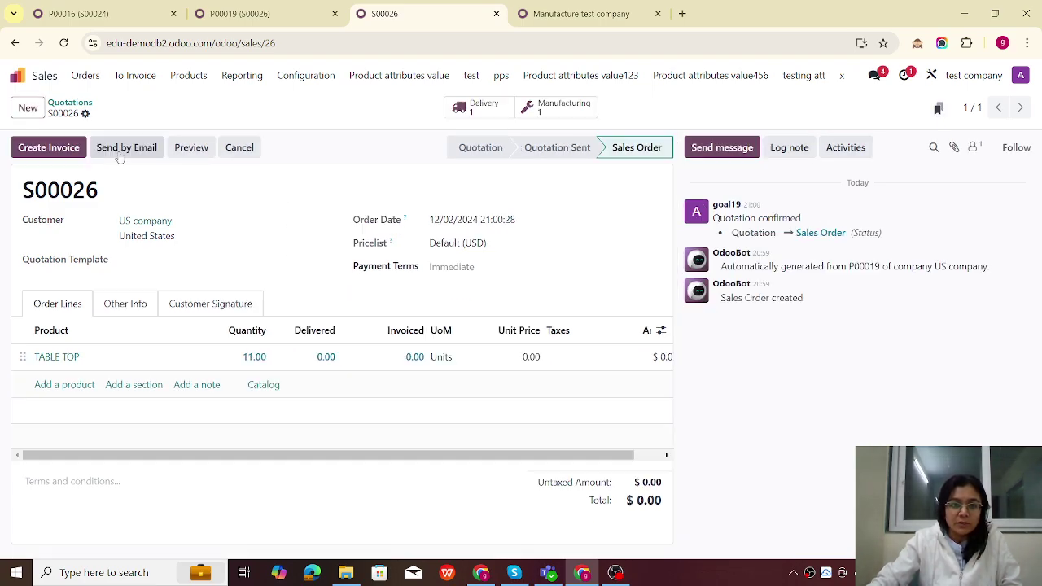
pyautogui.click(564, 110)
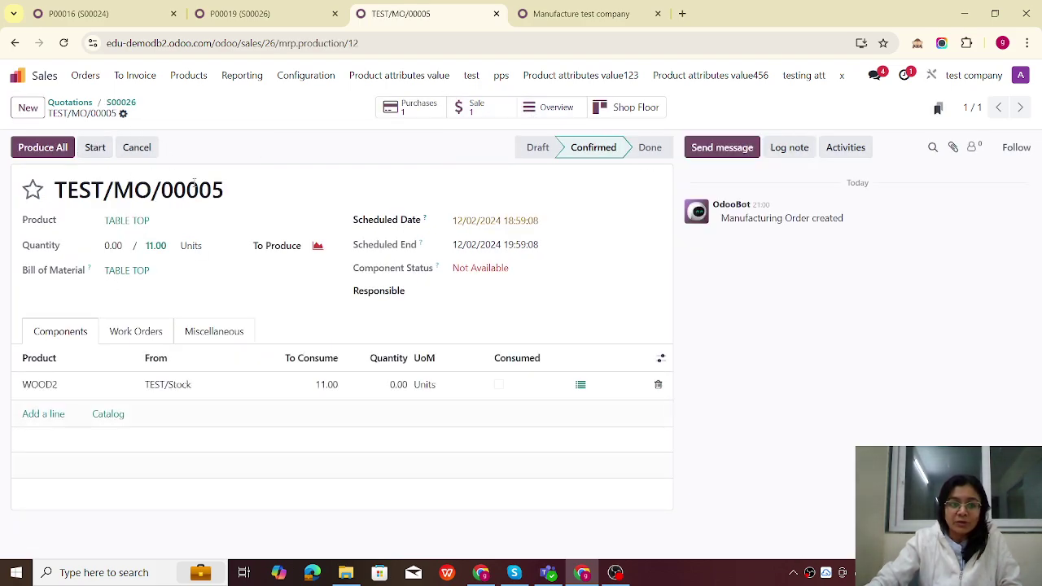
pyautogui.click(202, 332)
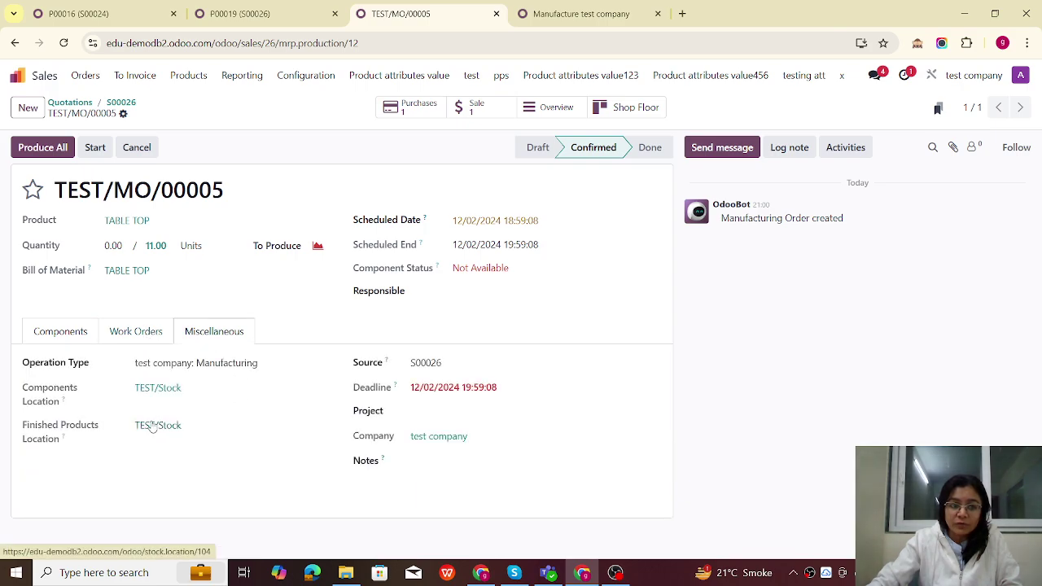
pyautogui.click(64, 339)
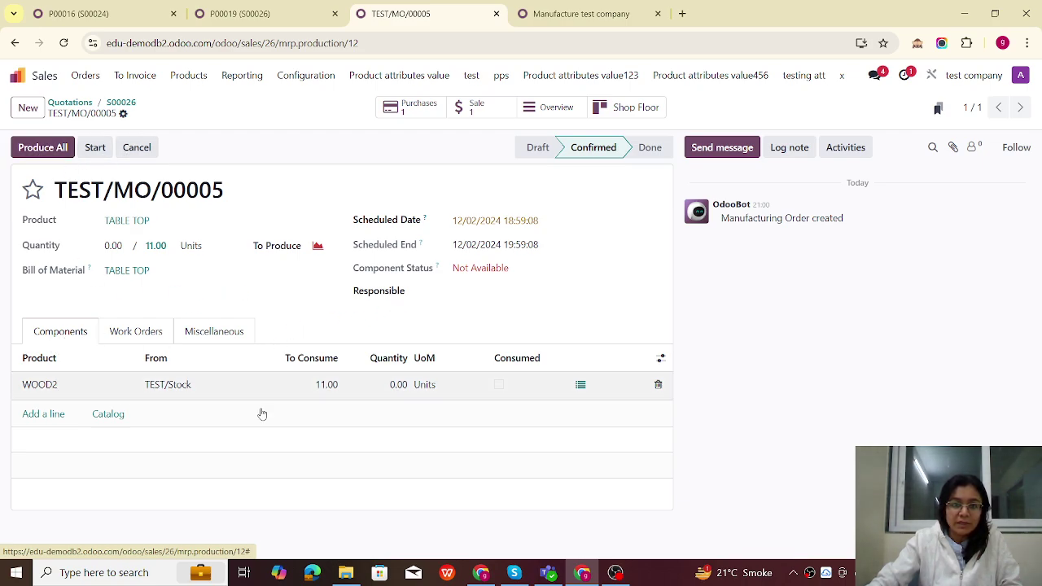
# Step: Confirm and receive the WOOD2 purchase P00020, then refresh TEST/MO/00005
pyautogui.click(420, 111)
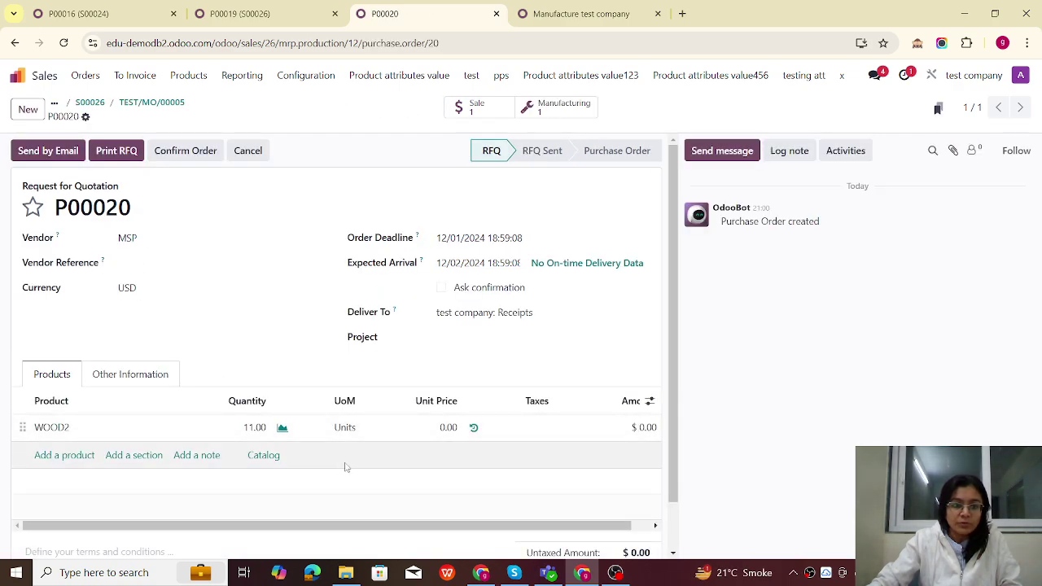
pyautogui.click(185, 151)
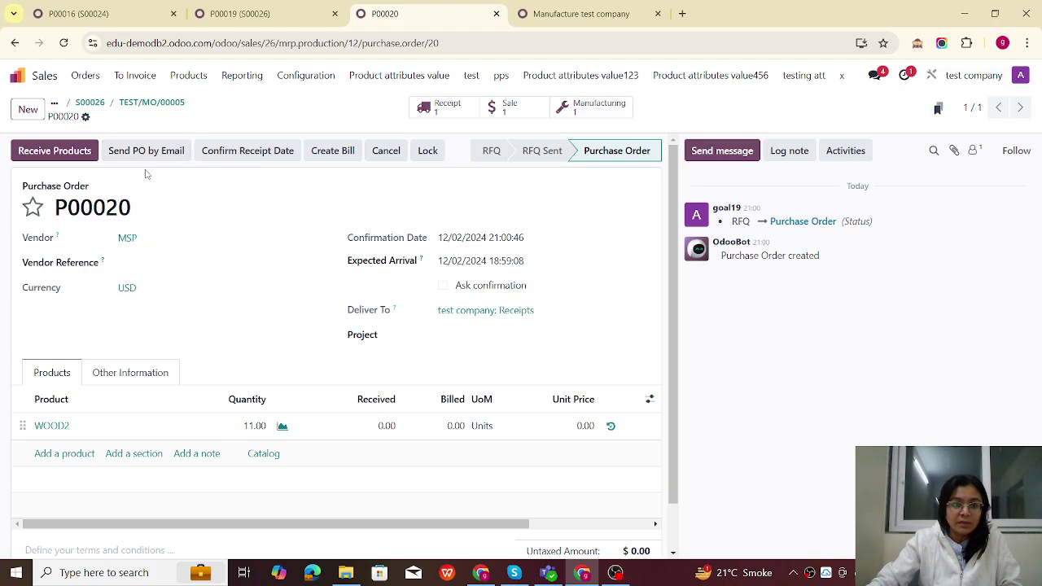
pyautogui.click(53, 152)
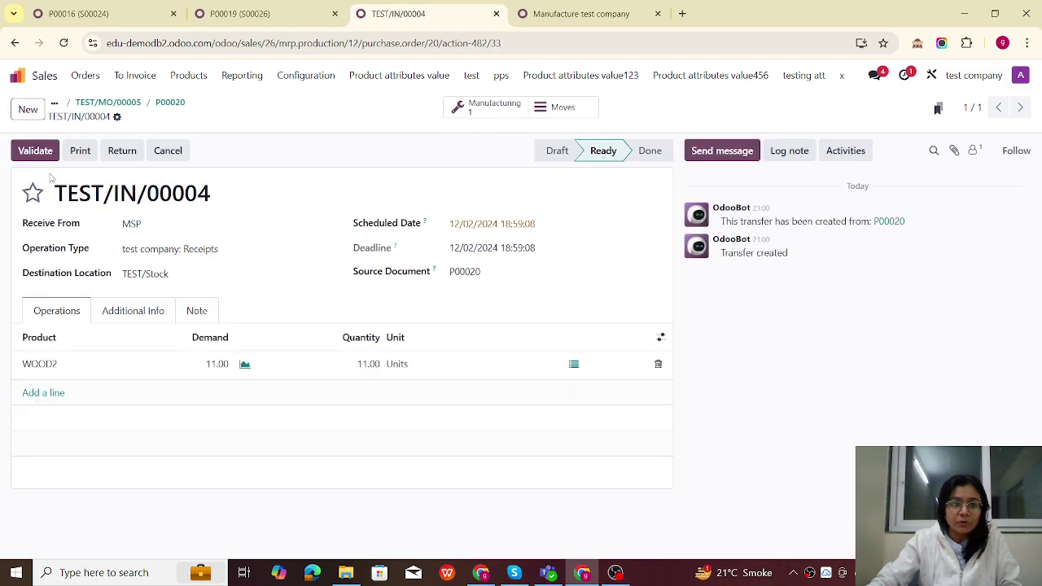
pyautogui.click(35, 150)
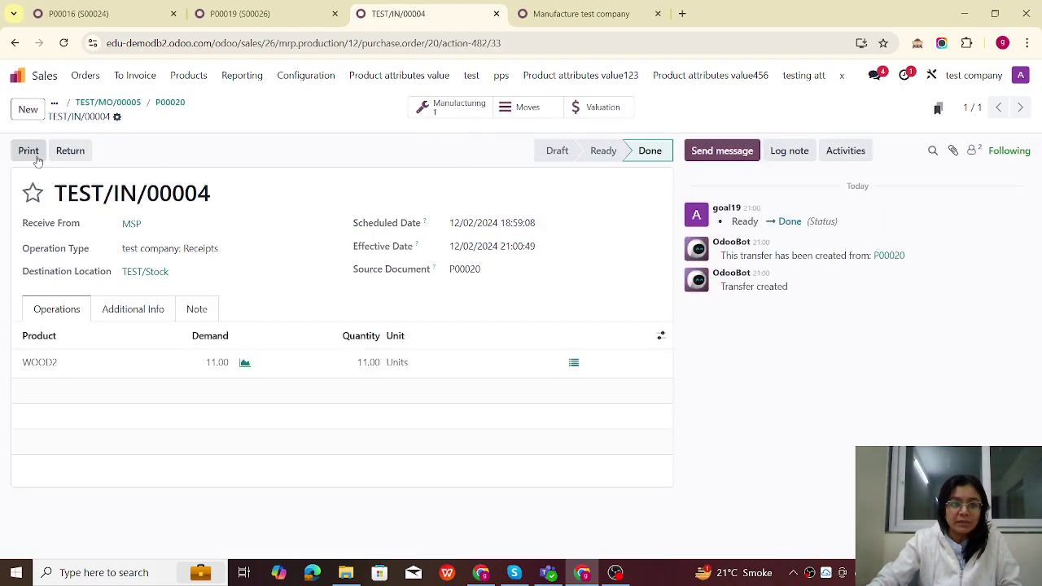
pyautogui.click(128, 106)
pyautogui.click(68, 51)
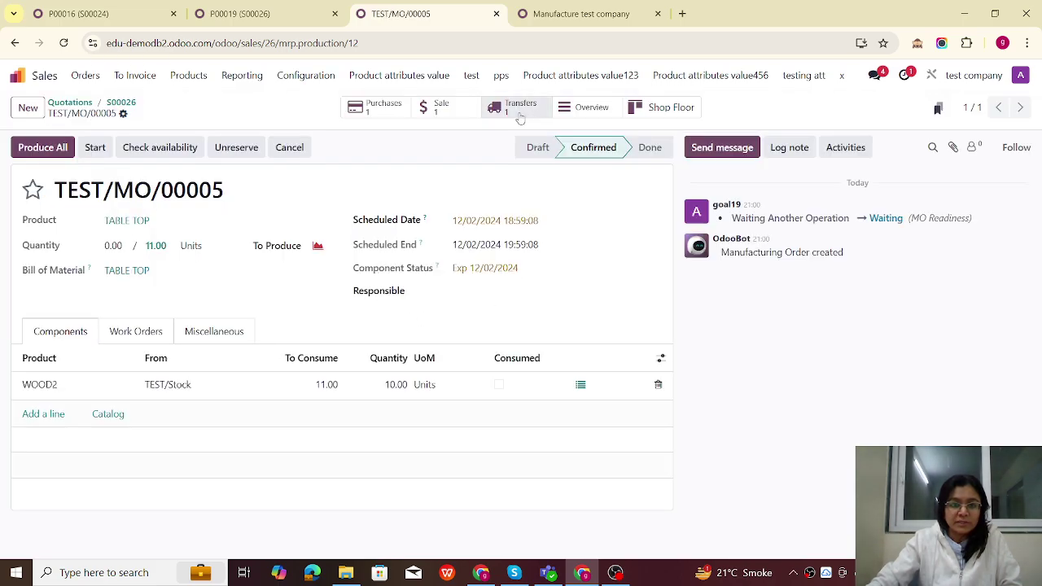
# Step: Produce all 11 TABLE TOPs on TEST/MO/00005 and check the TABLE TOP product
pyautogui.click(43, 148)
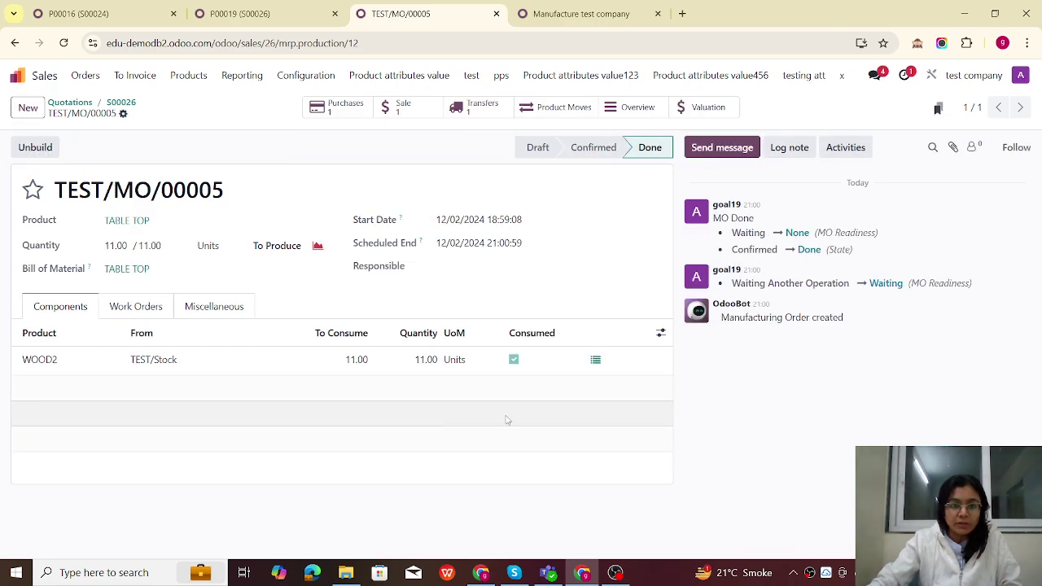
pyautogui.click(143, 229)
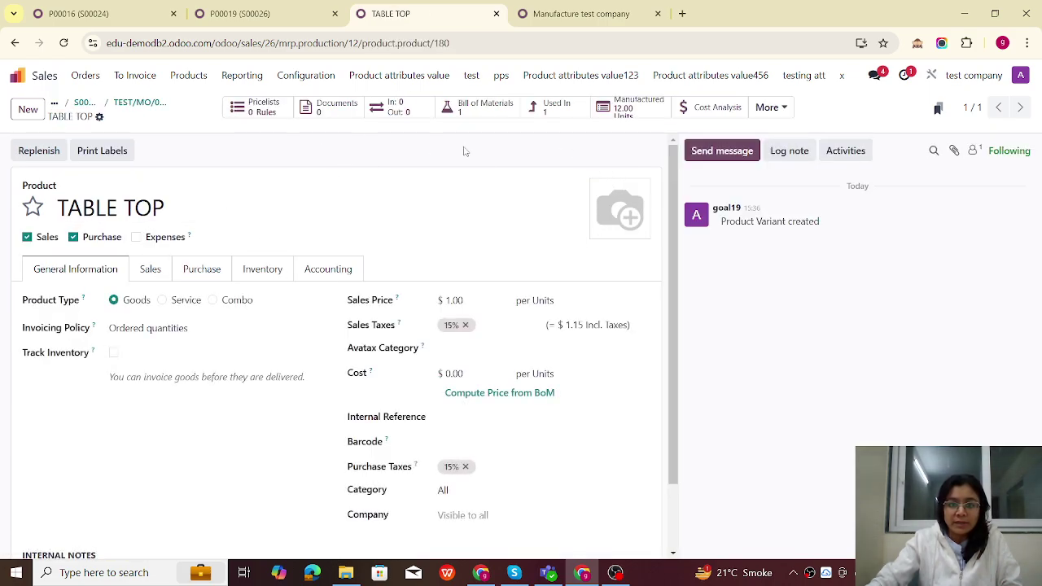
pyautogui.click(139, 103)
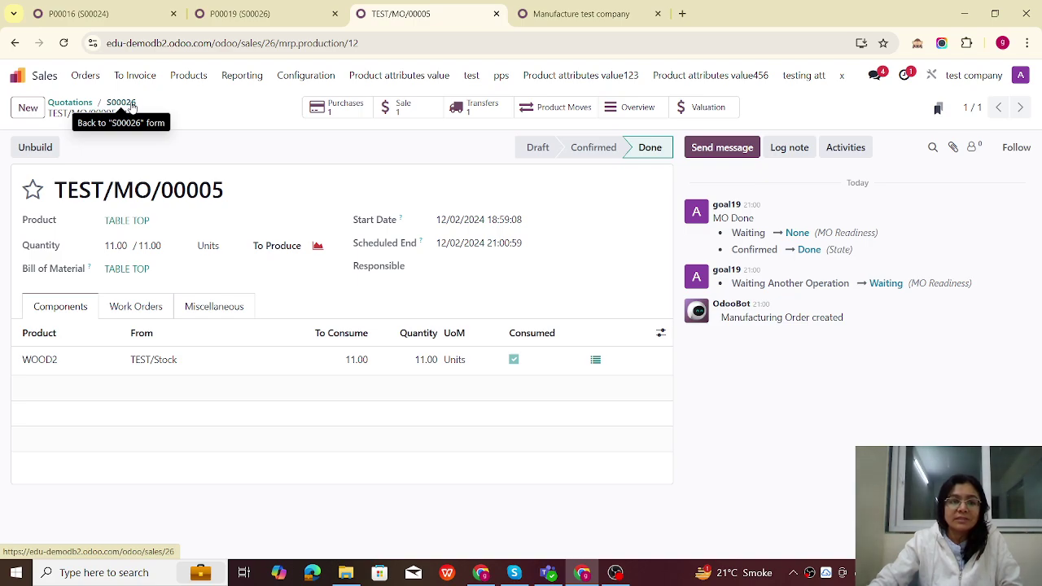
# Step: Validate delivery TEST/OUT/00006 of 11 TABLE TOPs from sales order S00026
pyautogui.click(130, 105)
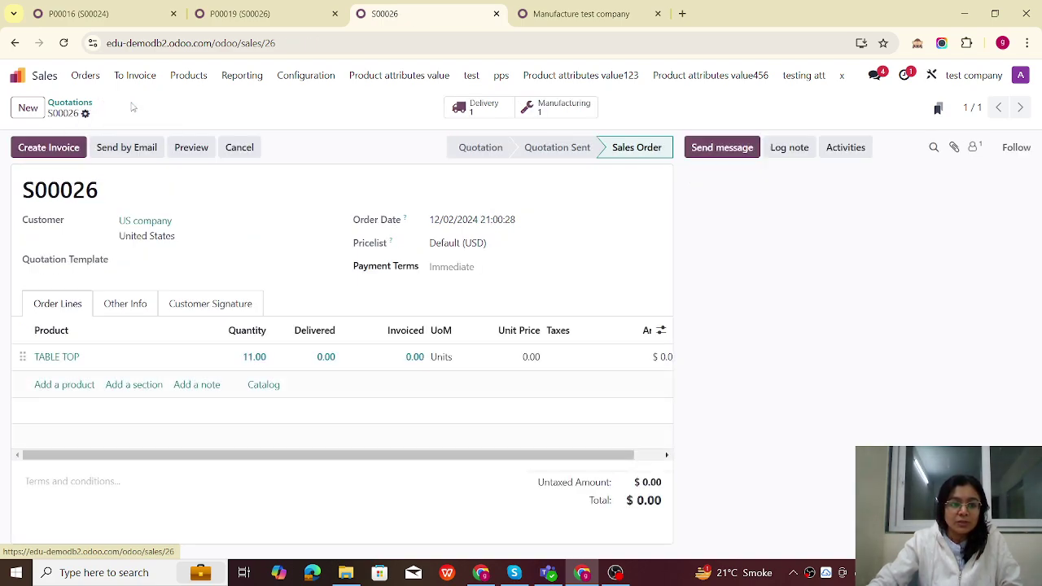
pyautogui.click(480, 114)
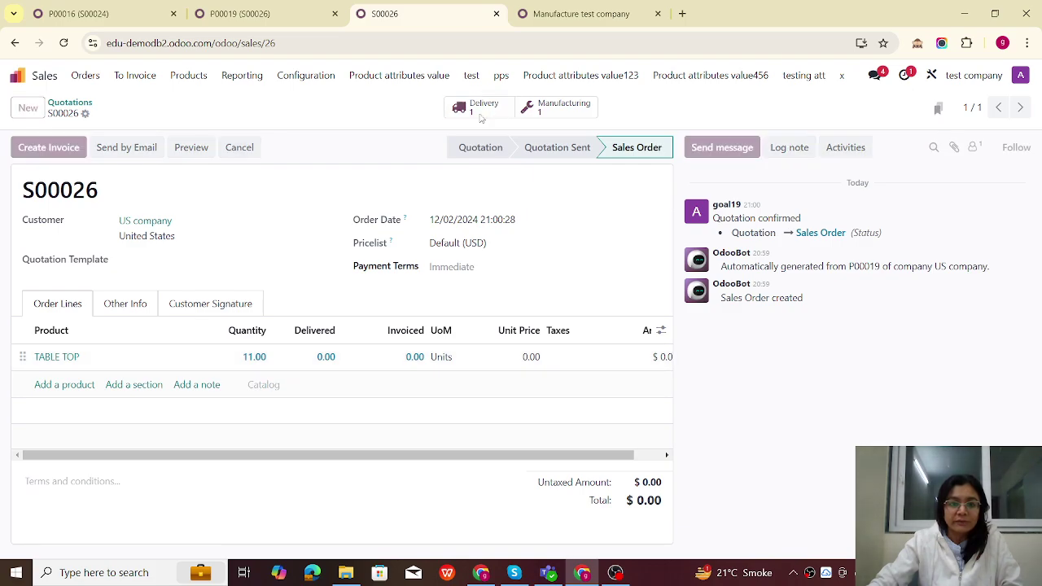
pyautogui.click(32, 147)
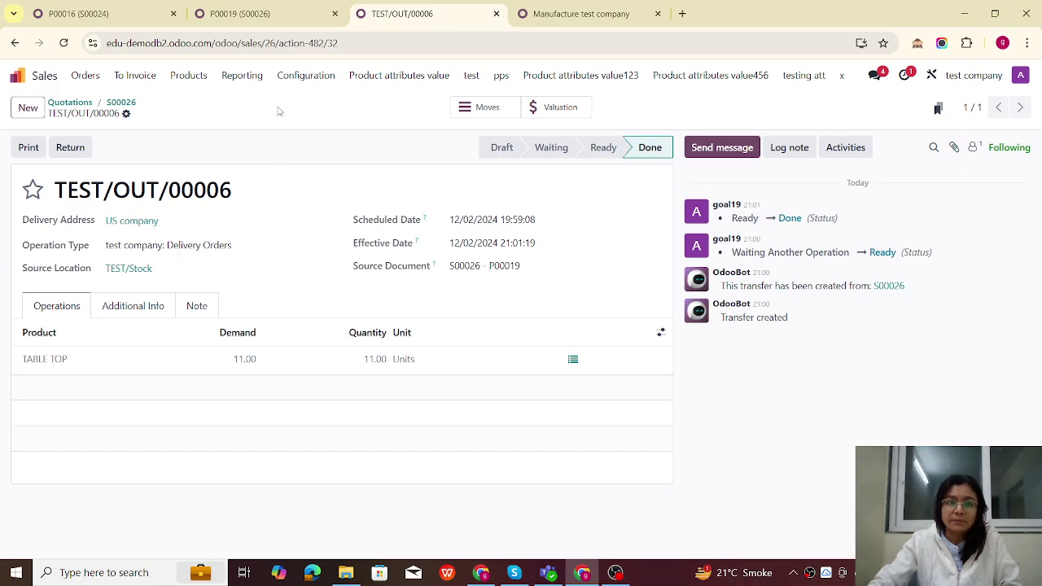
# Step: From P00019, validate receipt WH/IN/00012 of 11 TABLE TOPs into WH/Stock
pyautogui.click(262, 15)
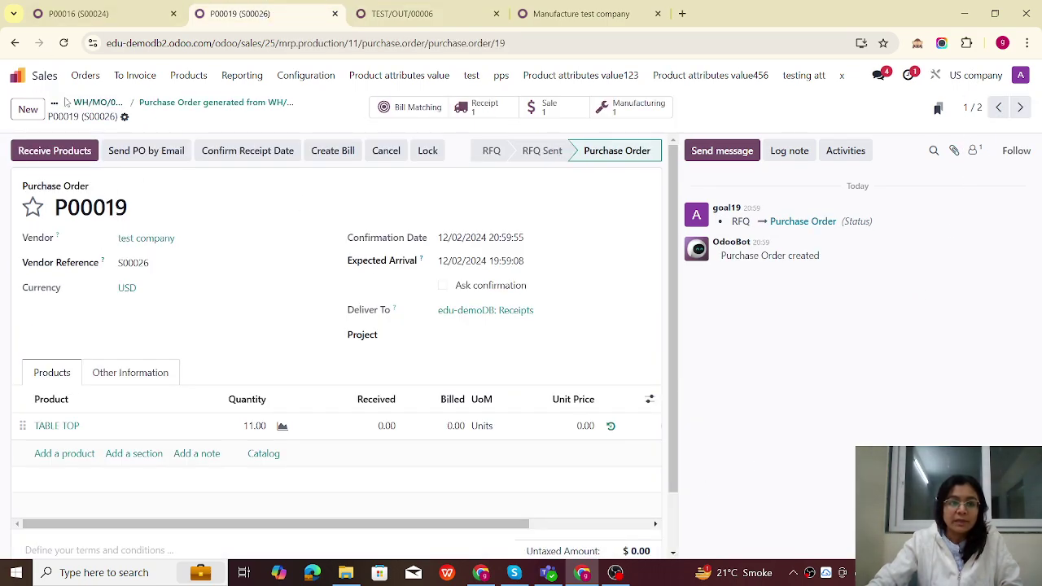
pyautogui.click(67, 48)
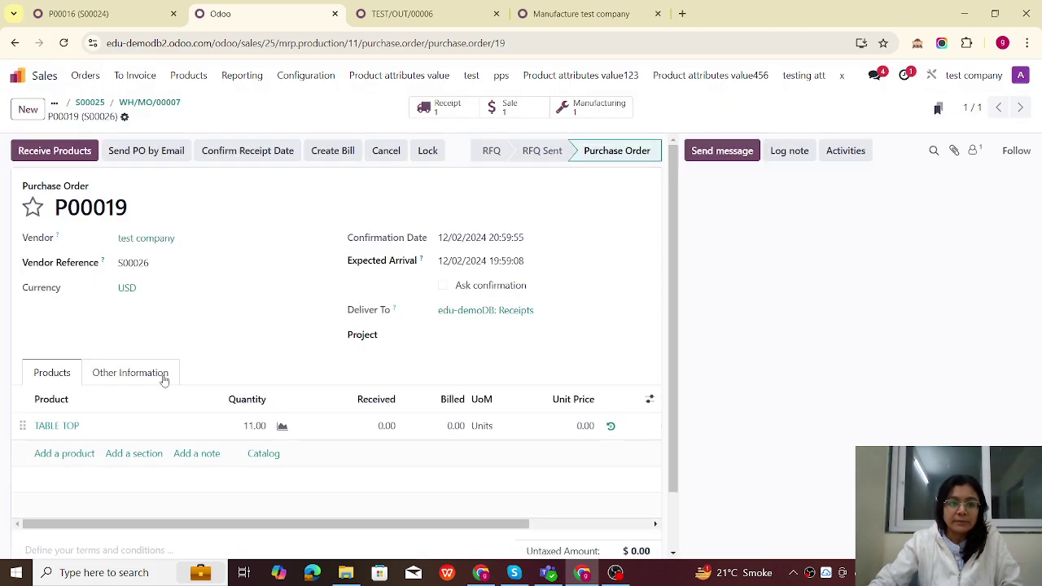
pyautogui.click(452, 111)
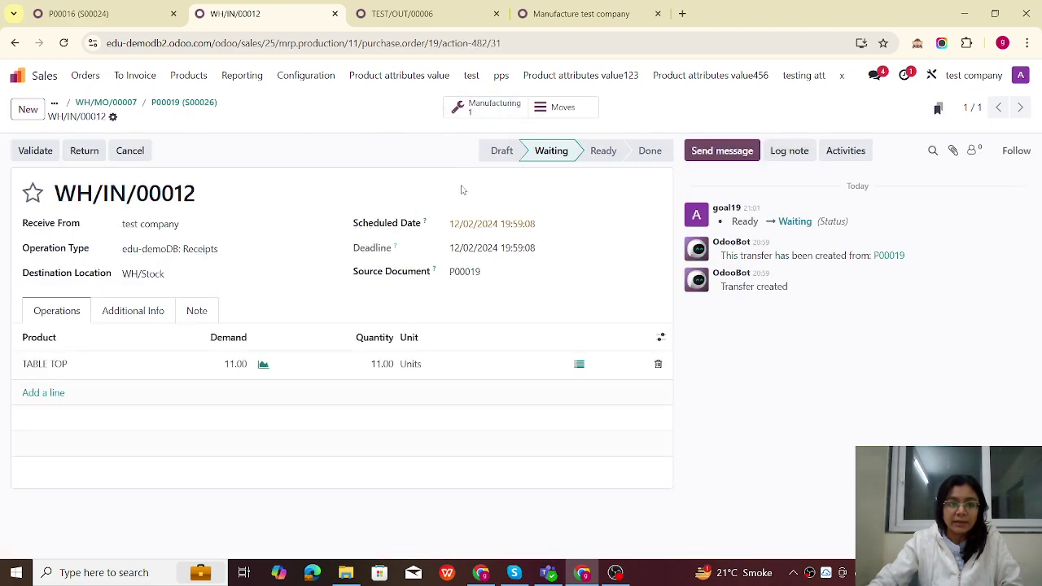
pyautogui.click(64, 42)
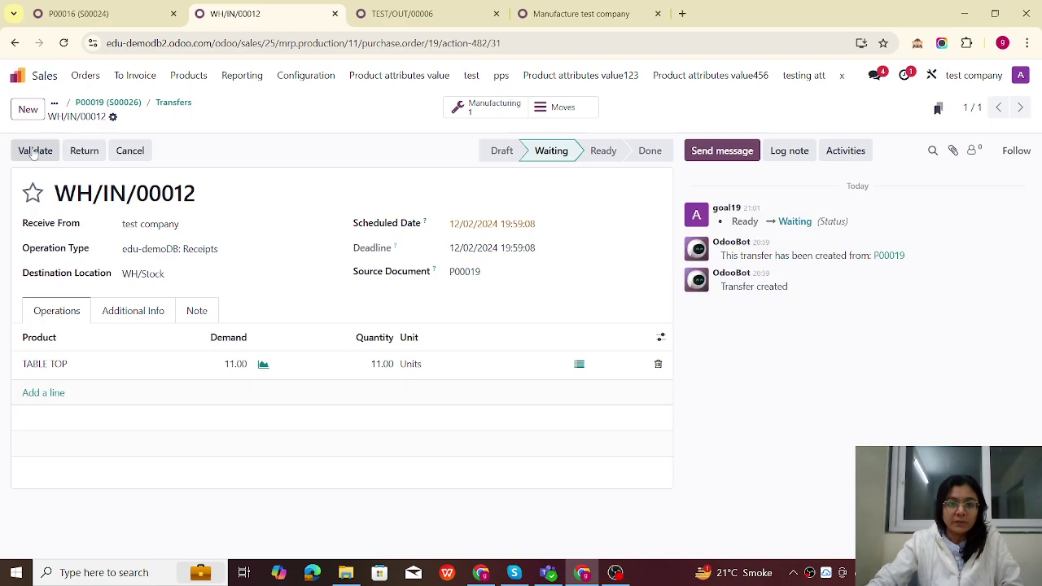
pyautogui.click(31, 151)
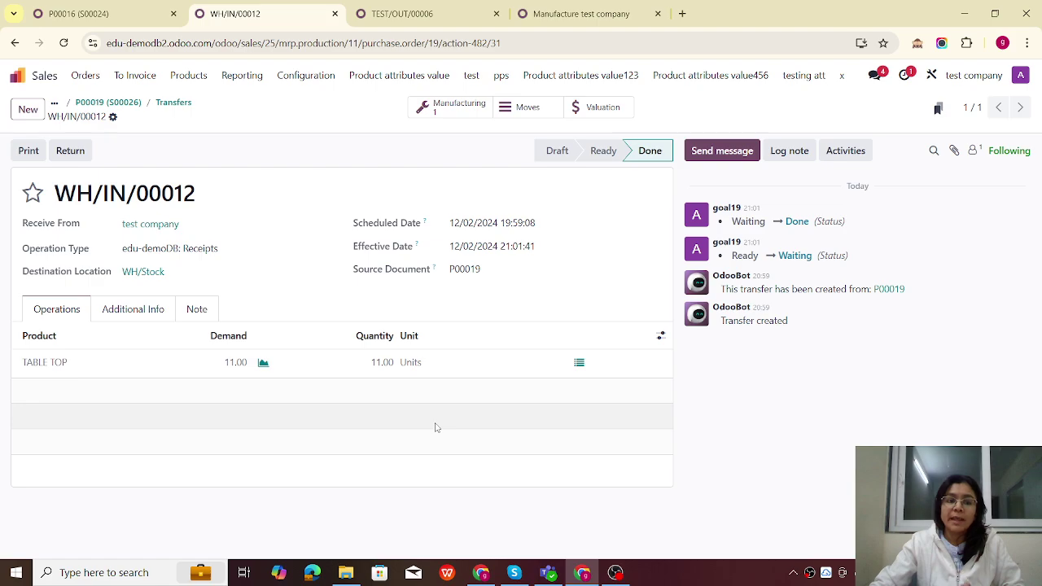
# Step: Produce all 11 Dining tables on WH/MO/00007 from the receipt's manufacturing order
pyautogui.click(458, 108)
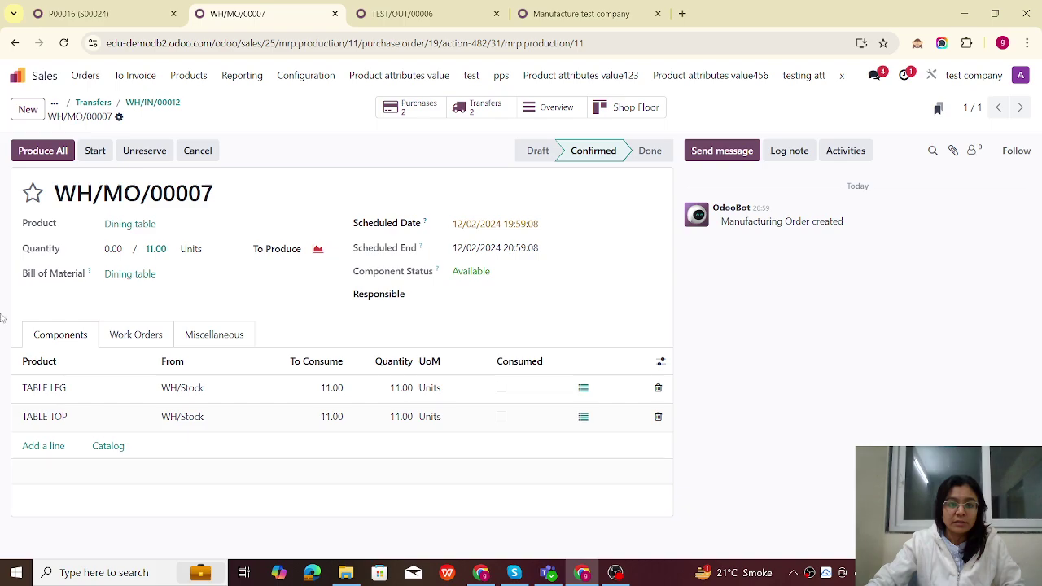
pyautogui.click(51, 155)
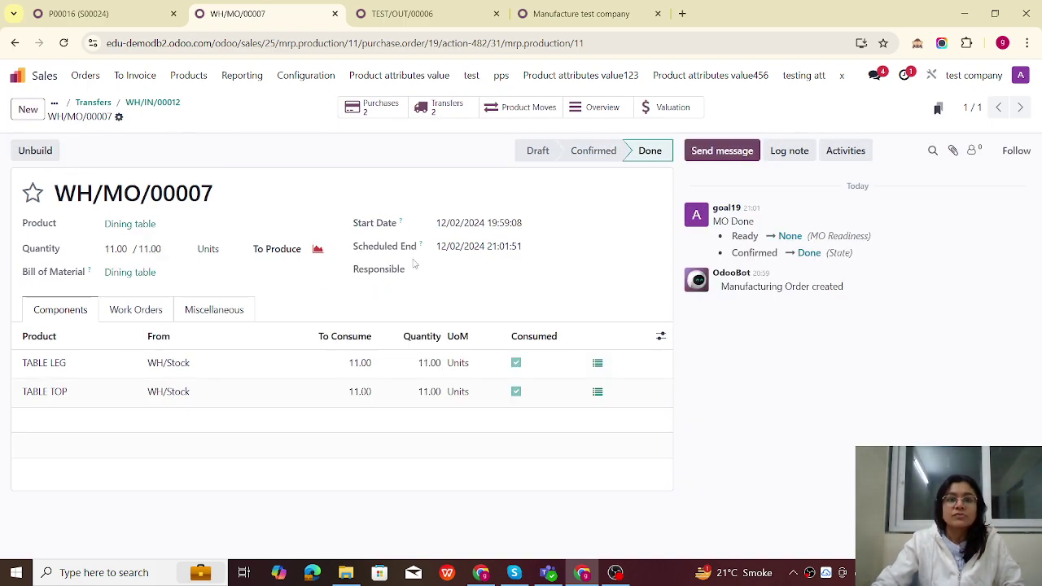